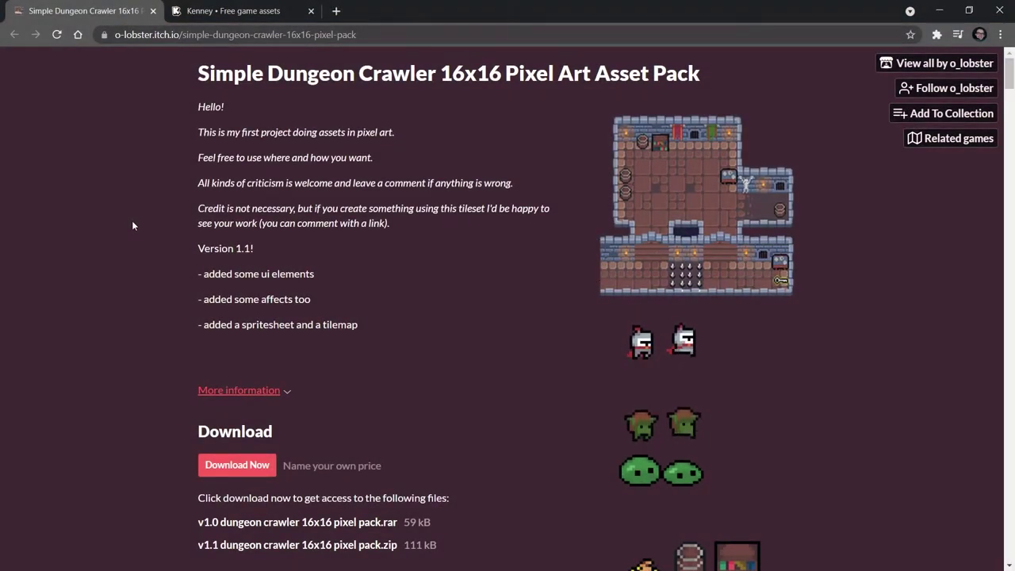
Look over the Simple Dungeon Crawler 16x16 asset pack page, including its description, sprite previews and downloadable files
scroll(129, 246, "down", 4)
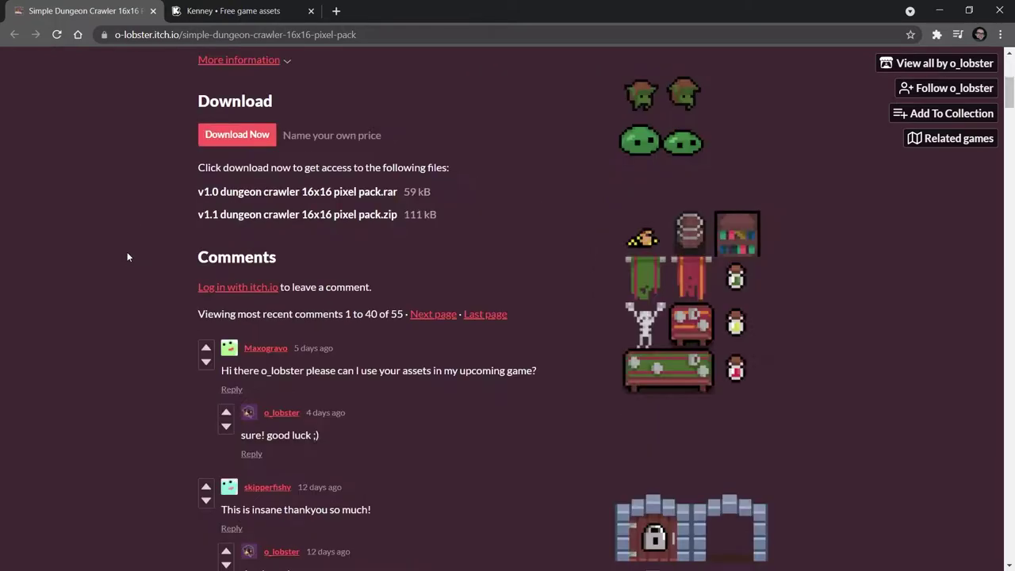
scroll(111, 274, "up", 4)
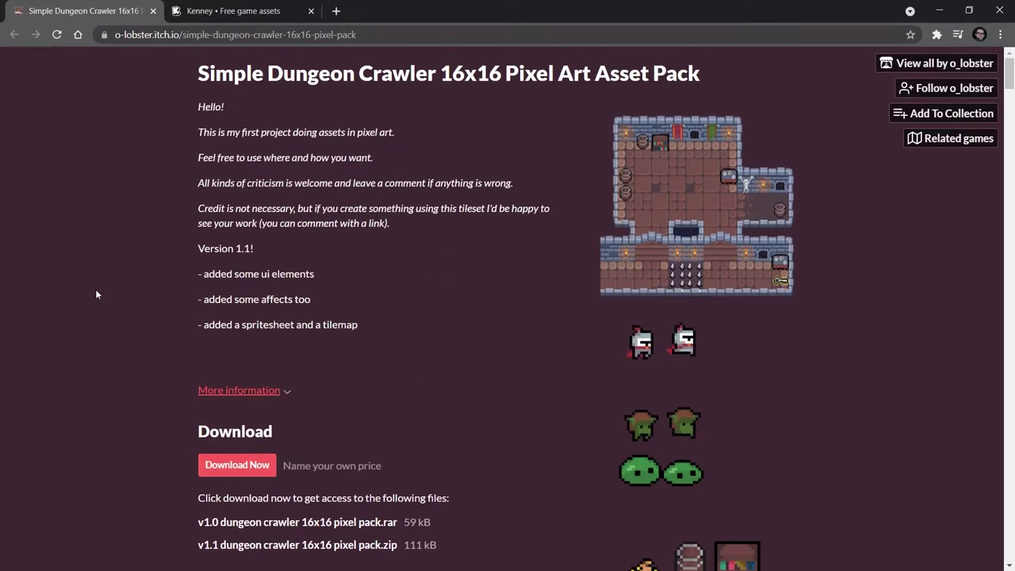
scroll(547, 368, "down", 1)
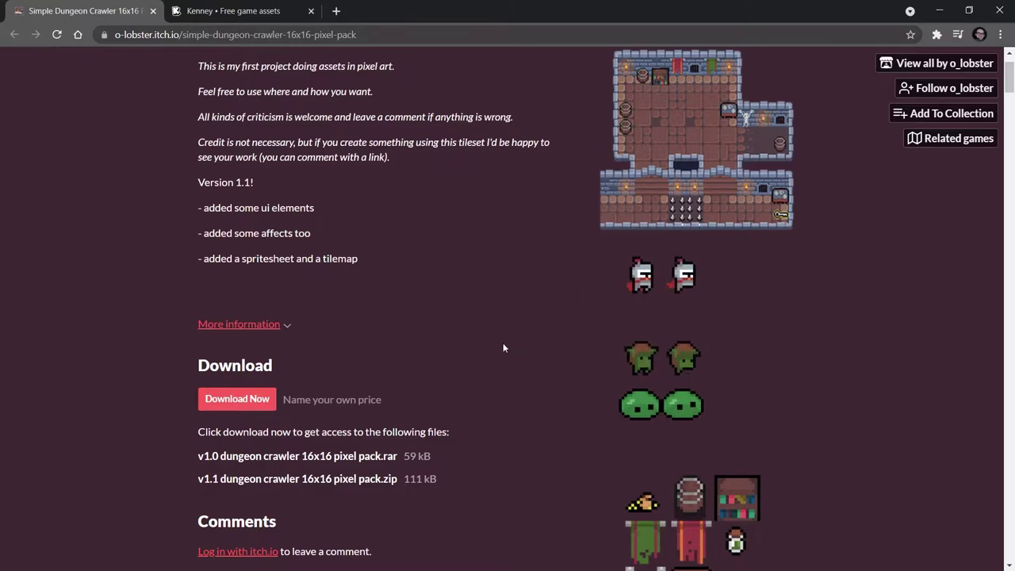
scroll(445, 324, "up", 1)
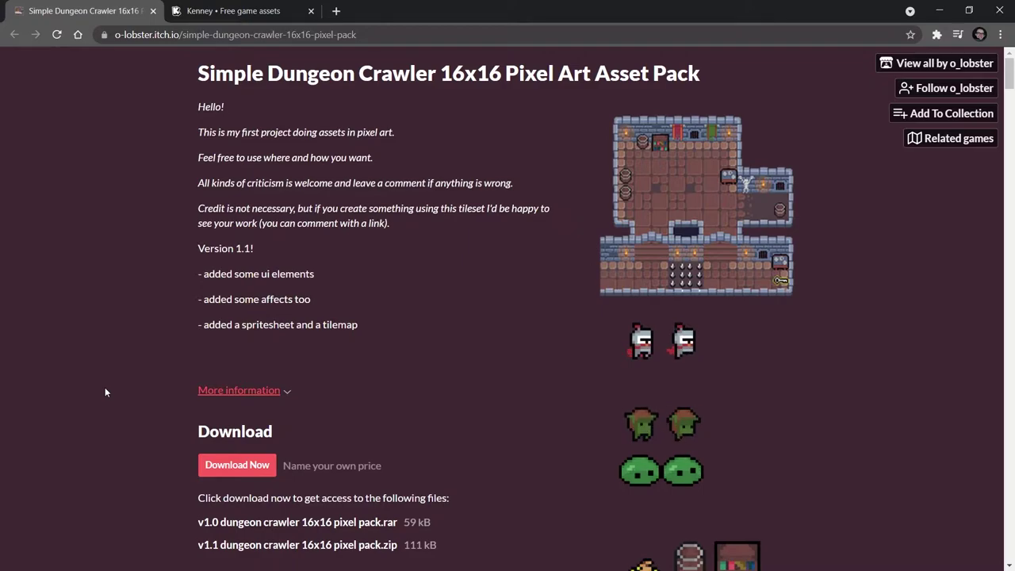
Switch to the Kenney assets site and browse the free asset packs on pages 1 and 2
key("ctrl+Tab")
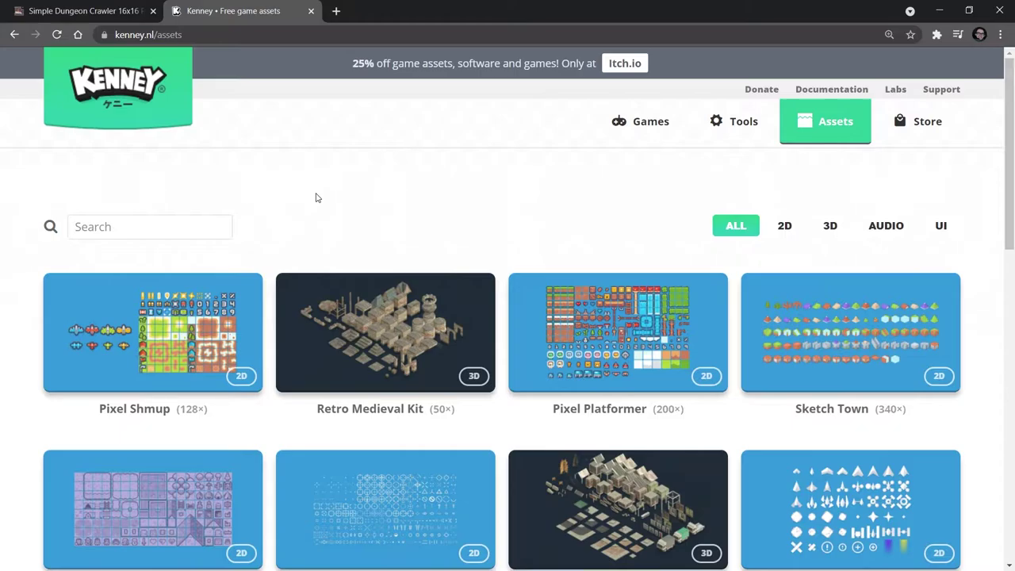
scroll(316, 197, "down", 15)
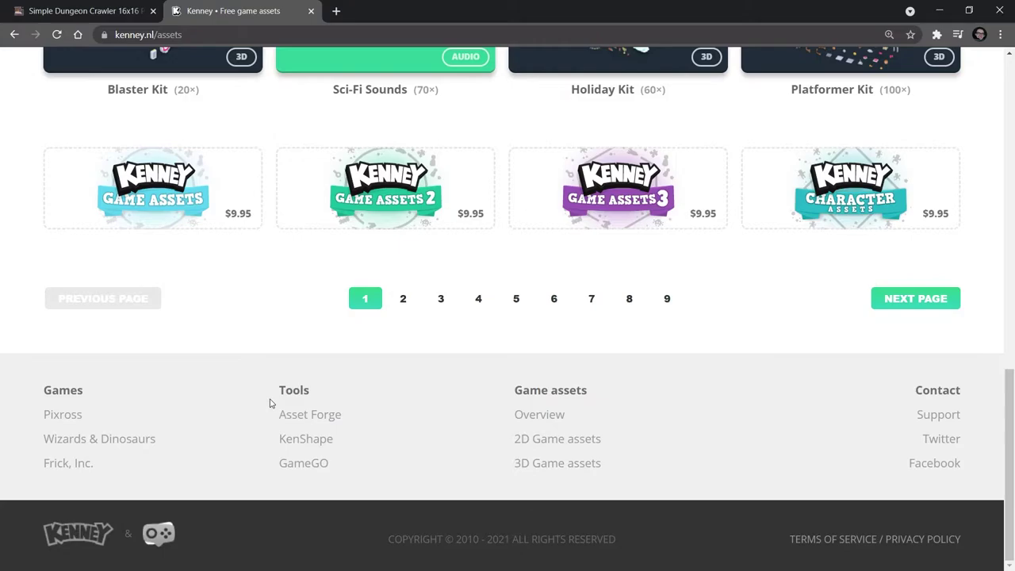
scroll(494, 199, "up", 8)
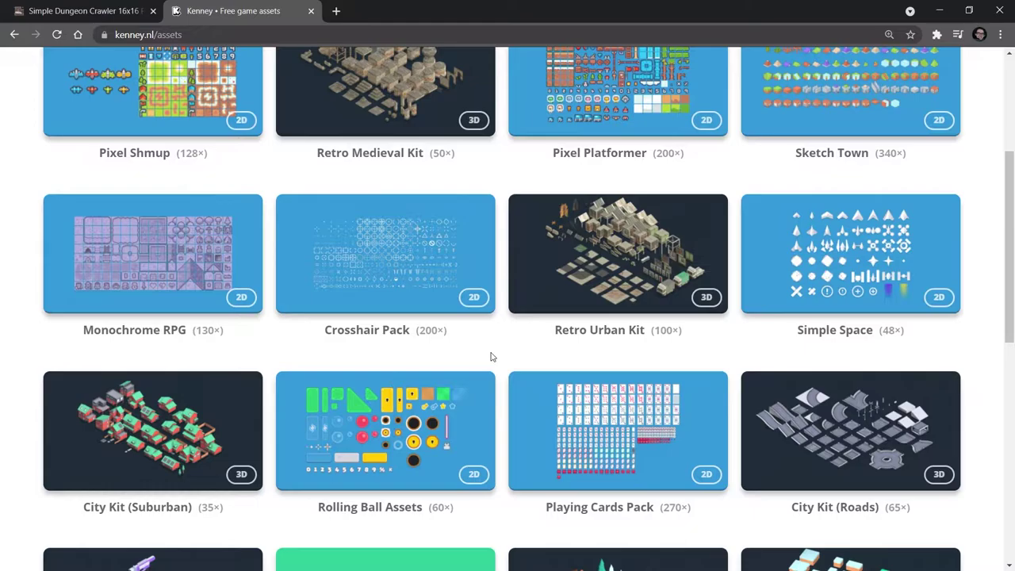
scroll(489, 356, "up", 3)
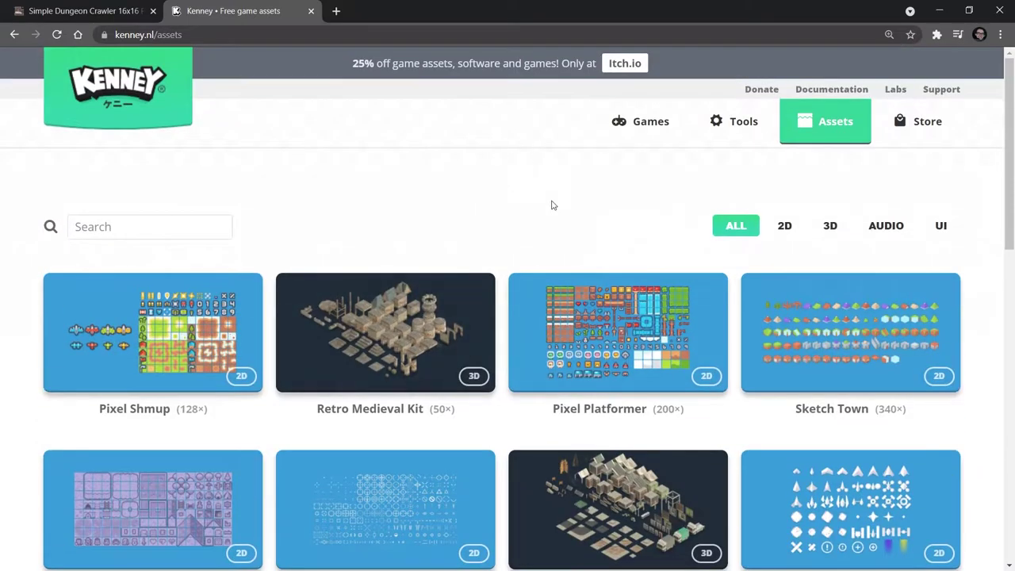
scroll(282, 316, "down", 15)
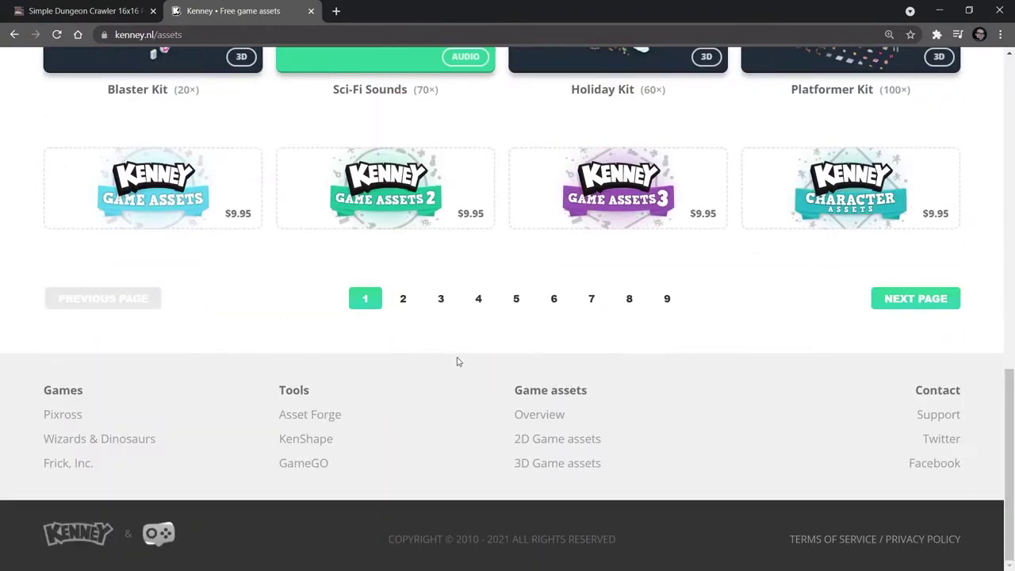
left_click(407, 298)
scroll(371, 271, "down", 1)
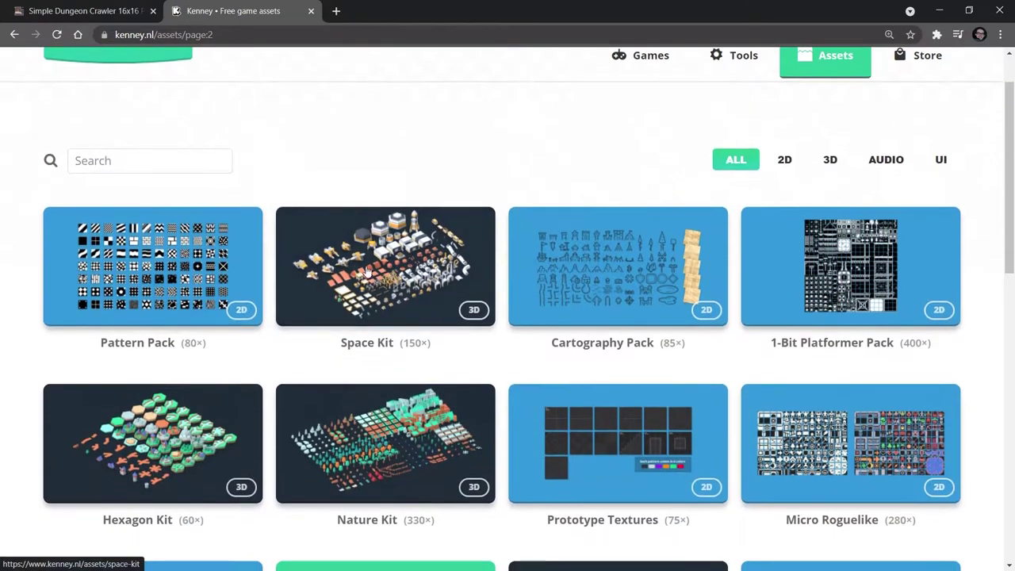
scroll(156, 417, "down", 3)
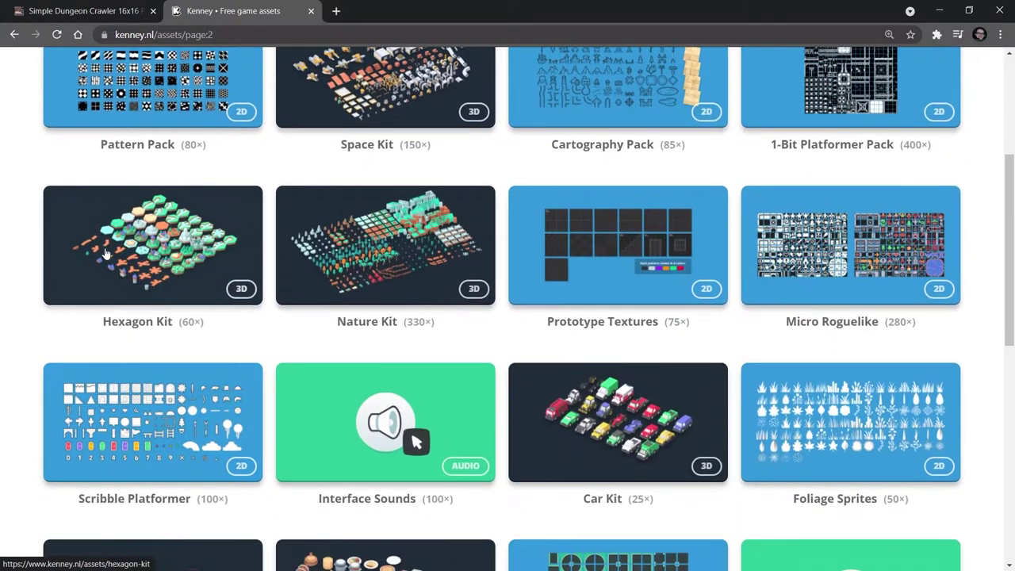
scroll(374, 366, "down", 1)
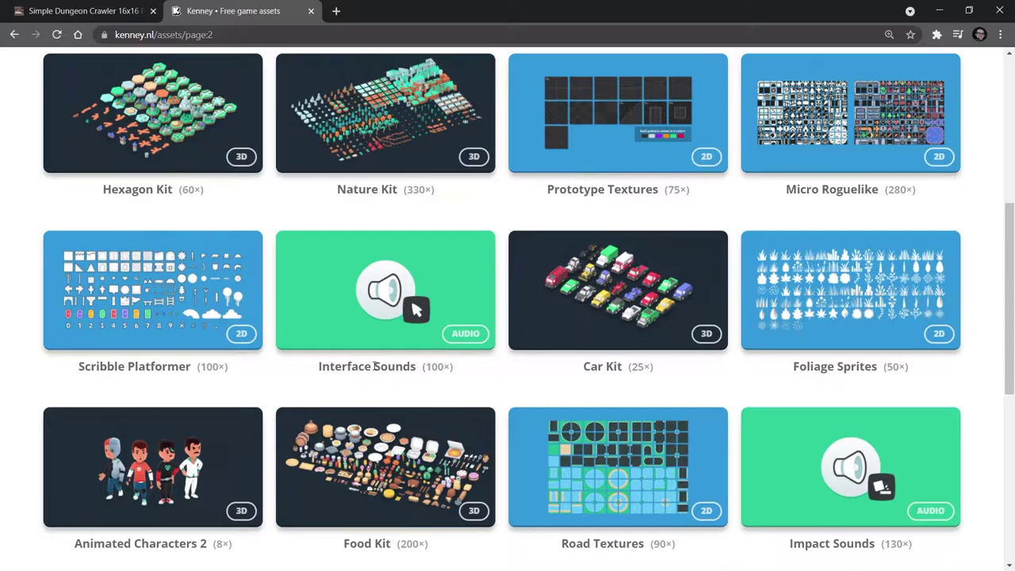
scroll(283, 361, "up", 2)
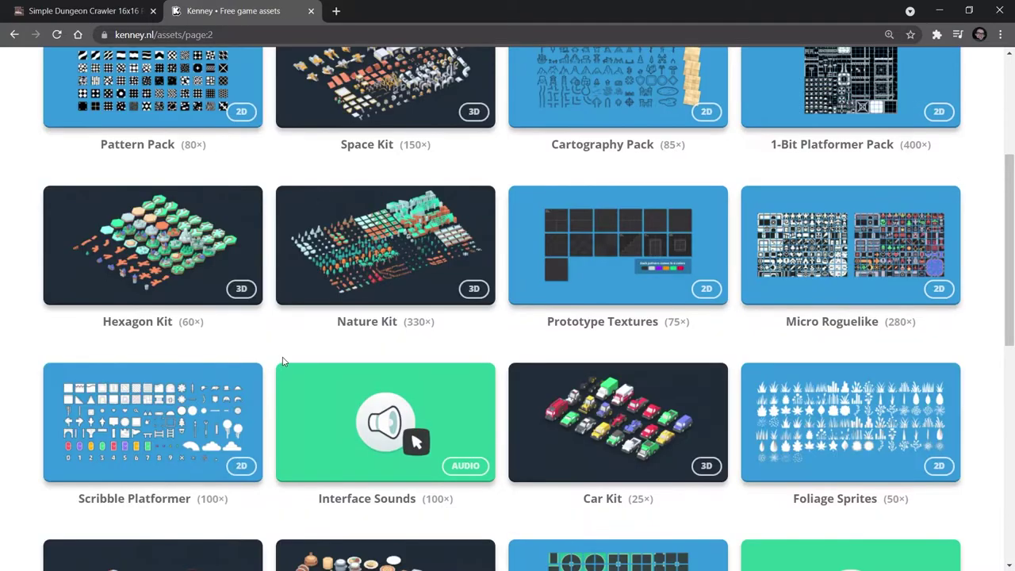
scroll(283, 361, "up", 4)
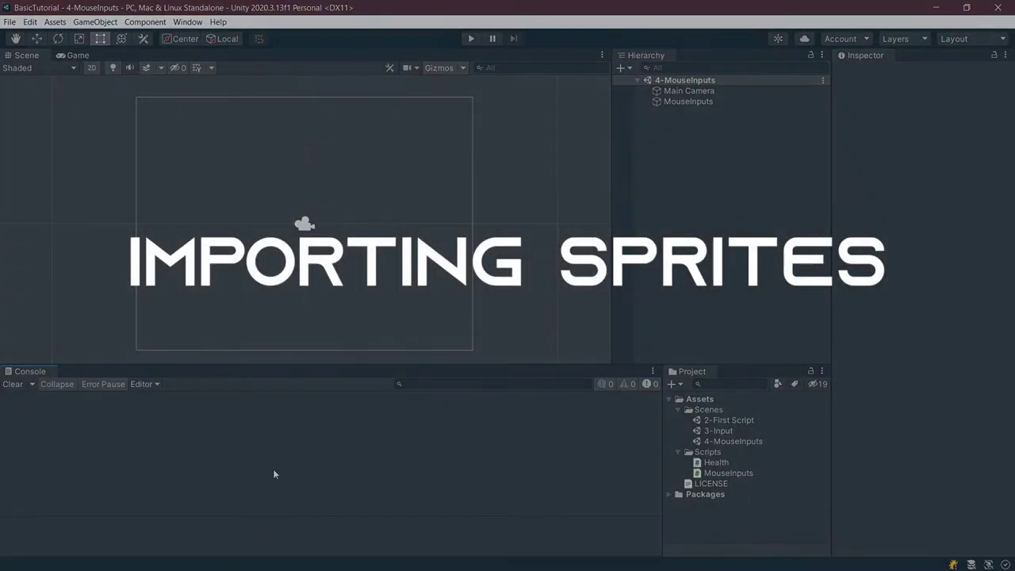
Switch to the Unity project and create a folder named Sprites inside Assets
right_click(698, 399)
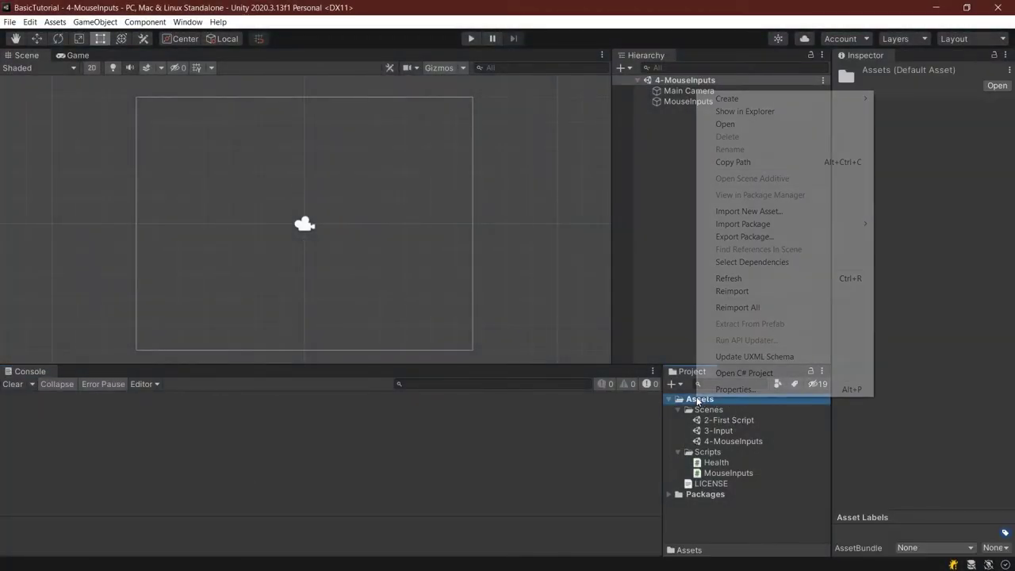
mouse_move(729, 98)
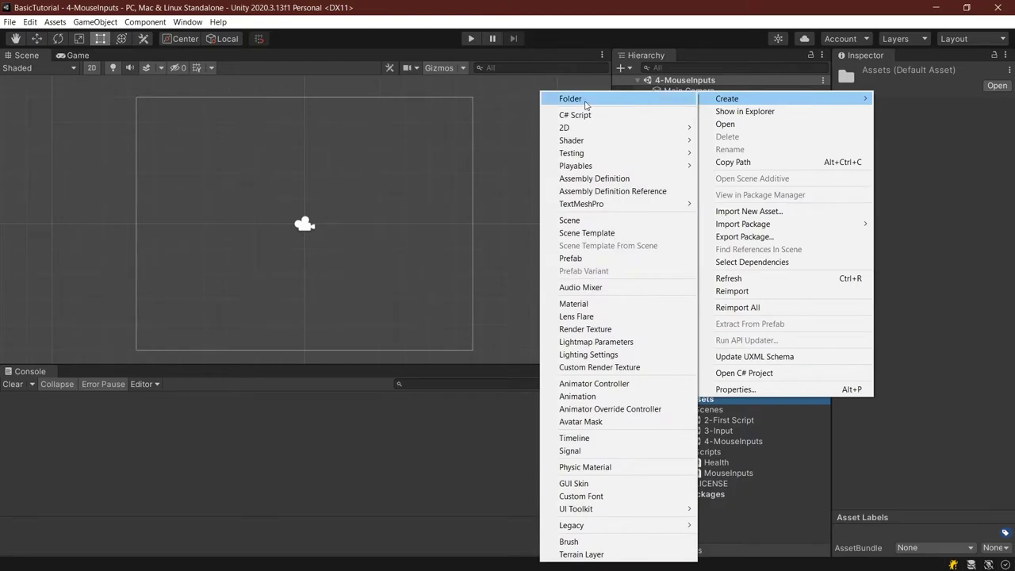
left_click(585, 103)
type("Sprites")
key("Return")
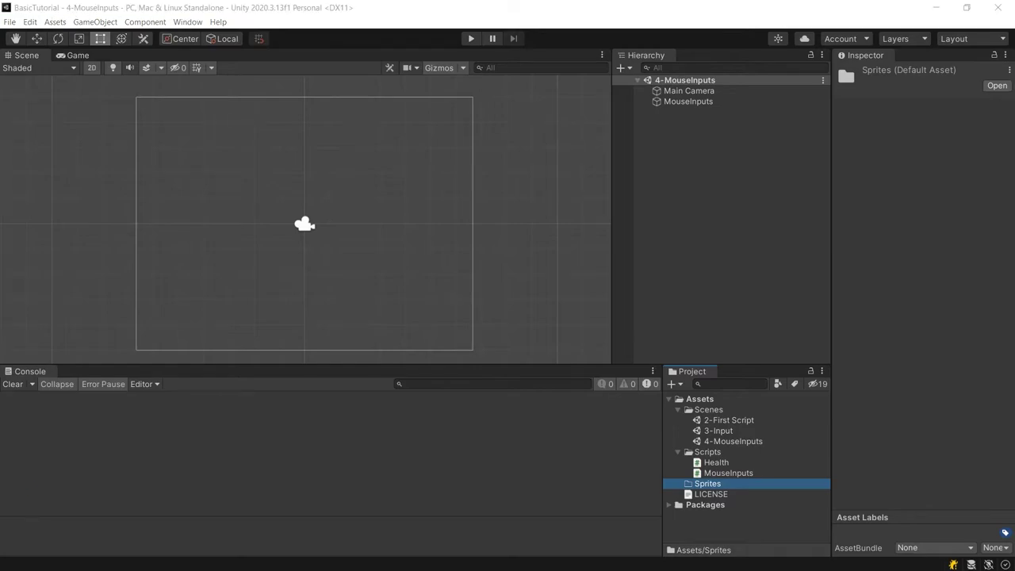
Import Knight.png from the file explorer's Assets folder into the project's Sprites folder and show its import settings
left_click_drag(0, 133, 138, 121)
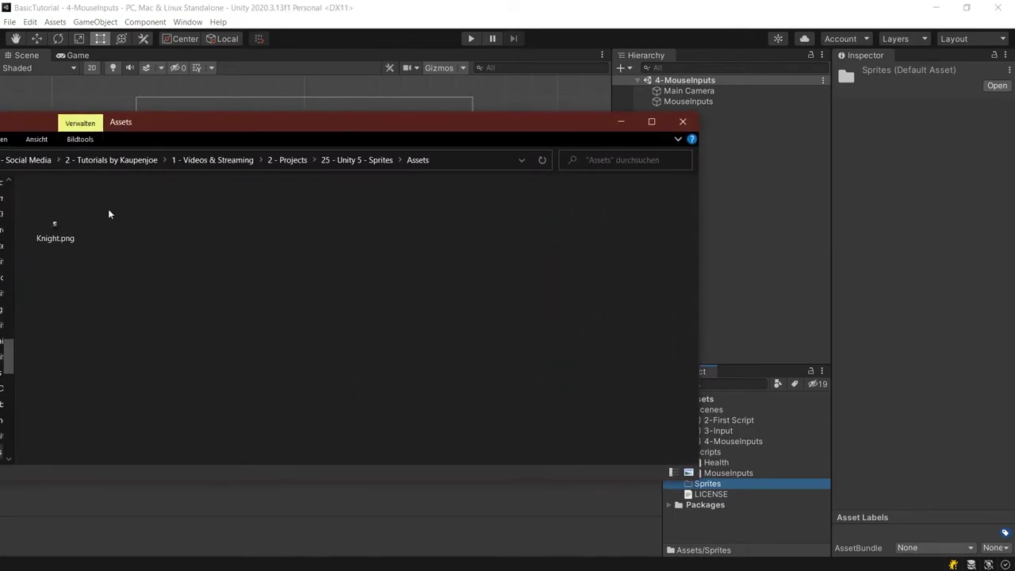
left_click_drag(55, 219, 714, 488)
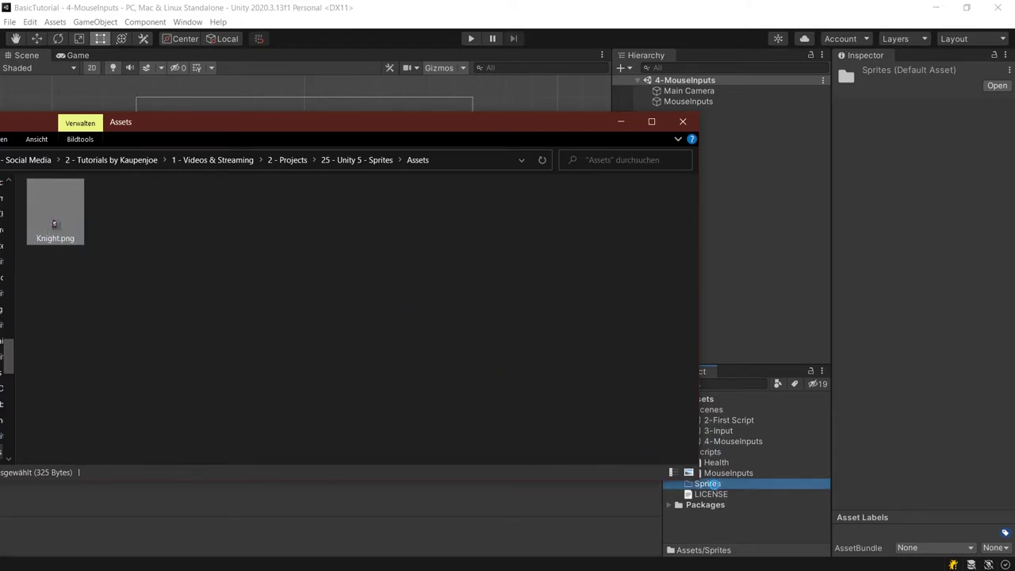
left_click(558, 499)
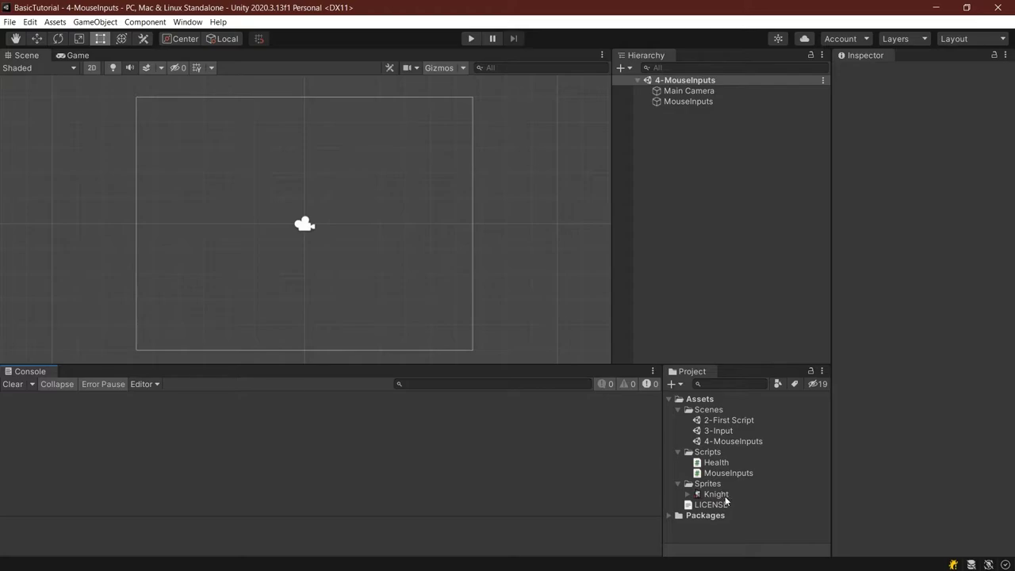
left_click(723, 495)
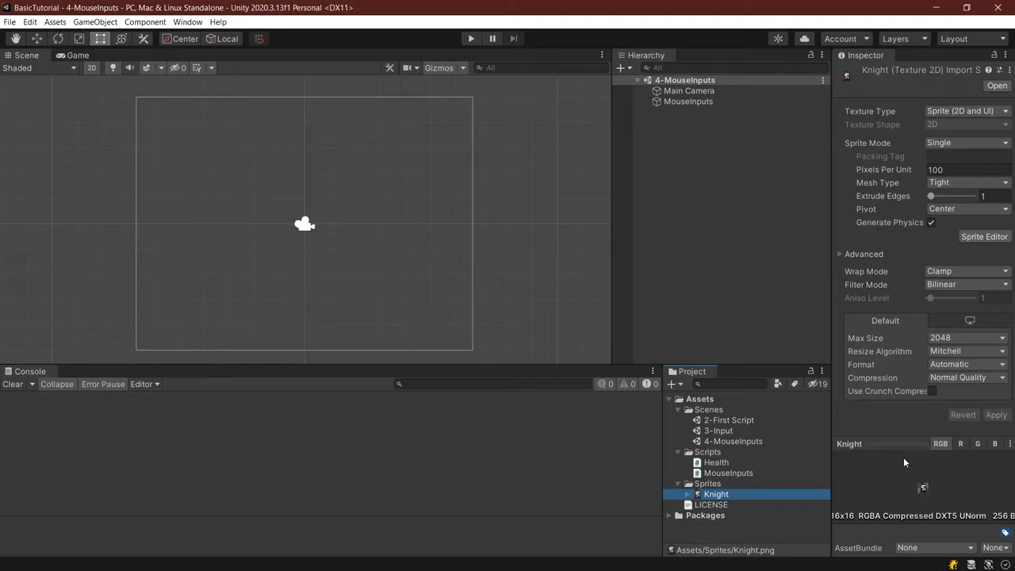
Duplicate the 4-MouseInputs scene and name the copy 5-Sprites
left_click(732, 440)
key("ctrl+d")
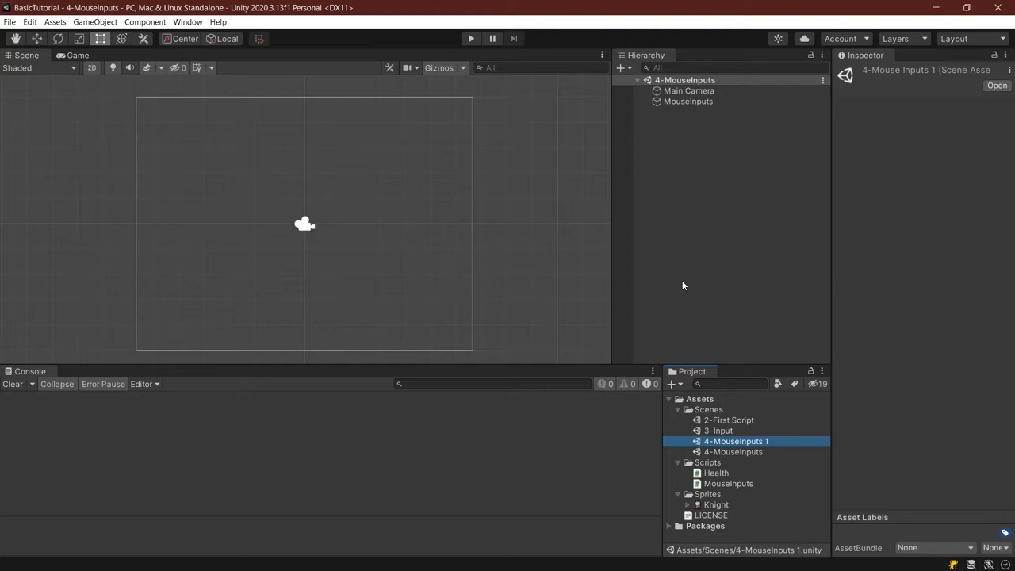
key("F2")
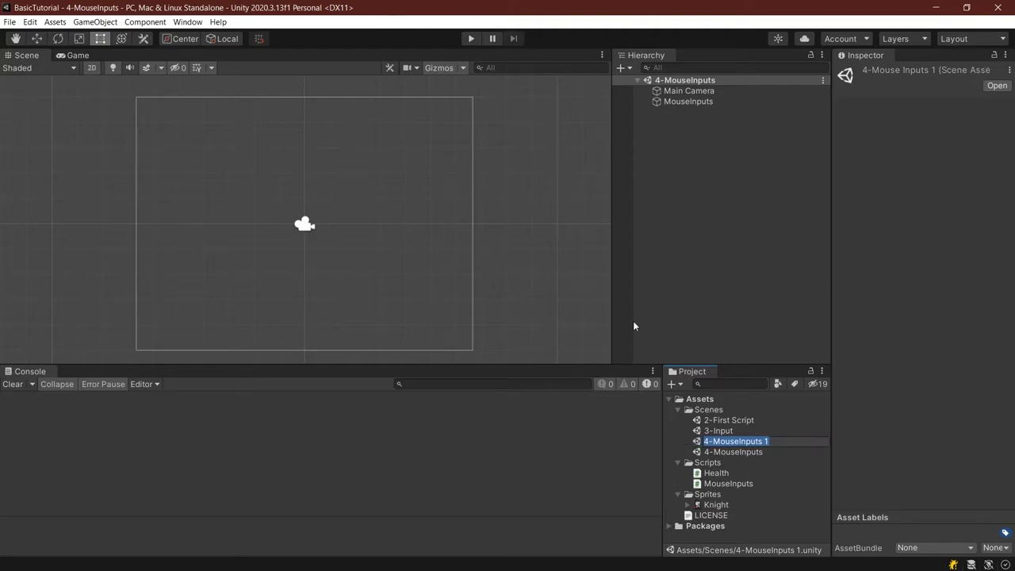
type("5-Sprites")
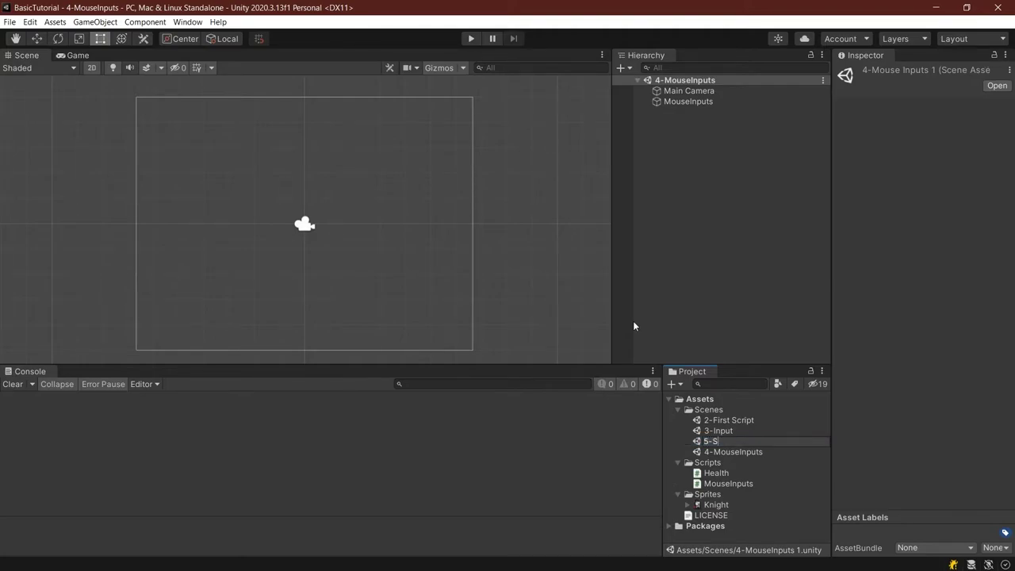
key("Return")
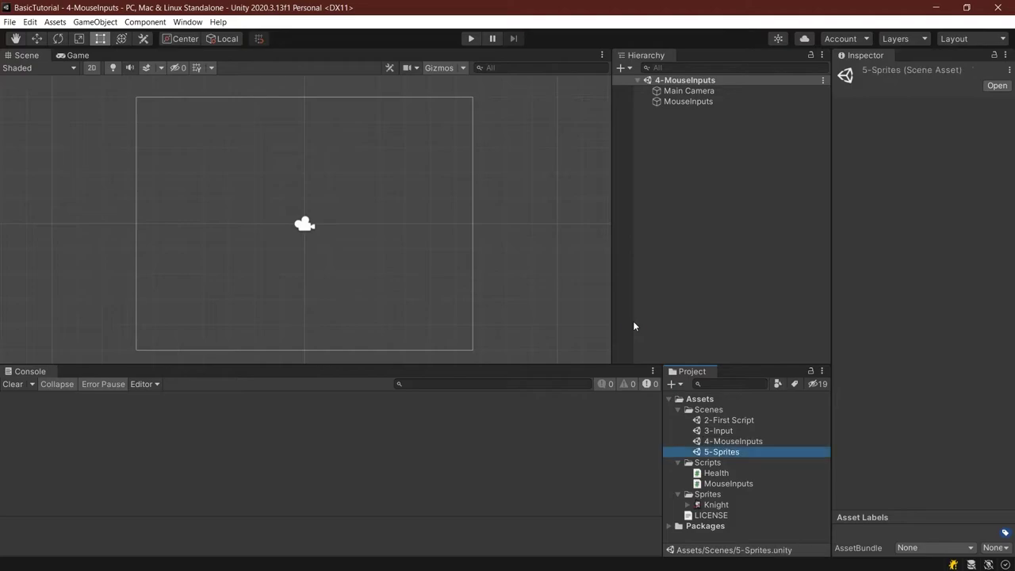
Open the 5-Sprites scene and delete its MouseInputs object
double_click(717, 453)
left_click(696, 102)
key("Delete")
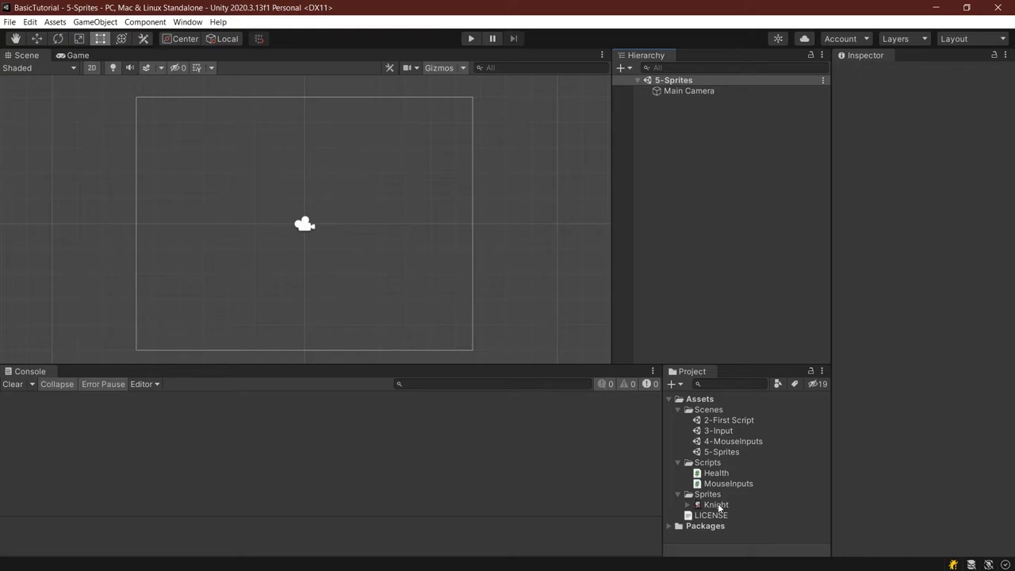
Place the Knight sprite in the scene, above the camera at about X 0, Y 3.13
left_click_drag(729, 509, 304, 145)
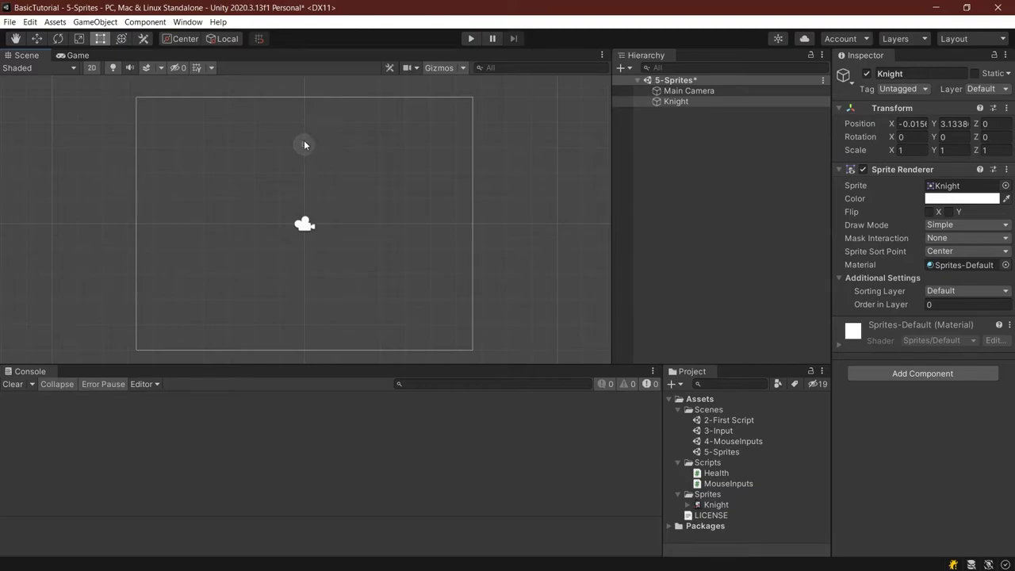
left_click(713, 216)
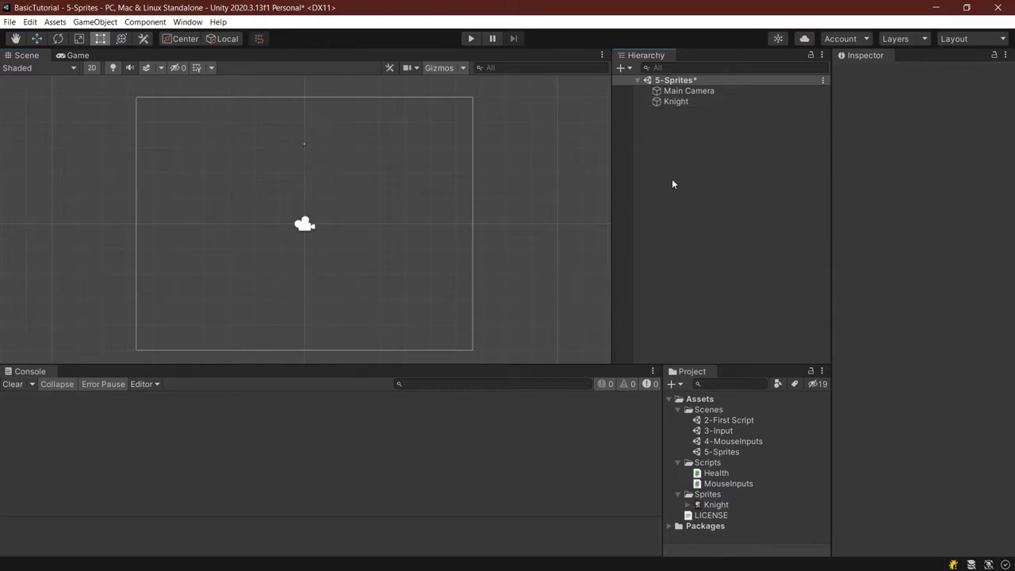
Check the Sprite Mode options of the Knight texture and set its Pixels Per Unit to 16
left_click(729, 504)
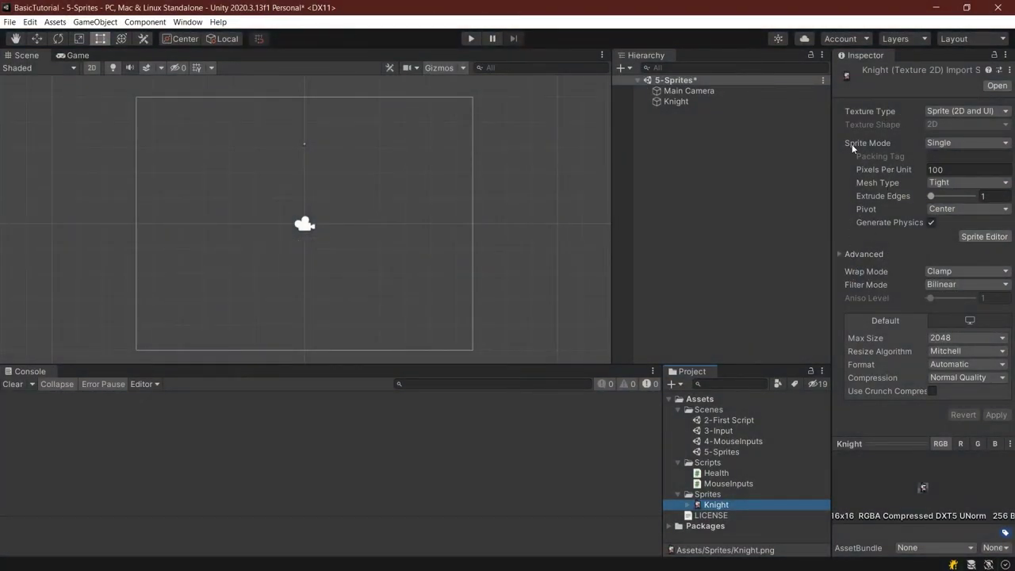
left_click(946, 147)
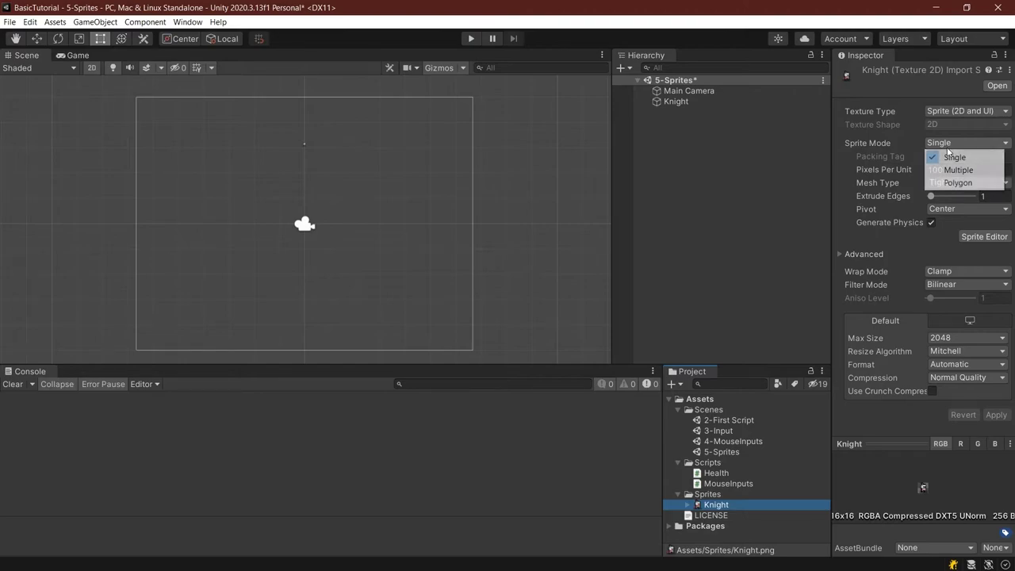
left_click(880, 145)
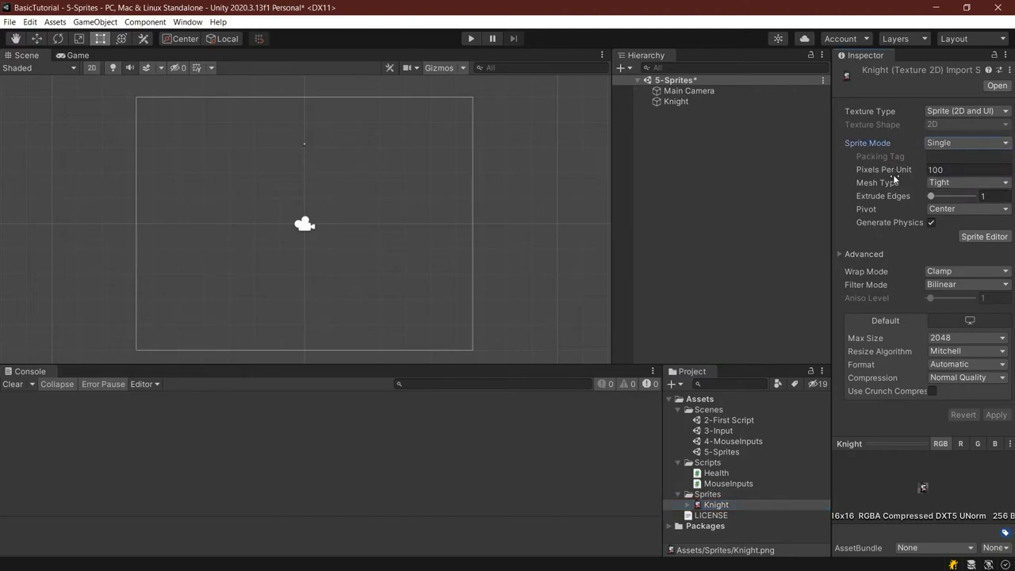
left_click(960, 169)
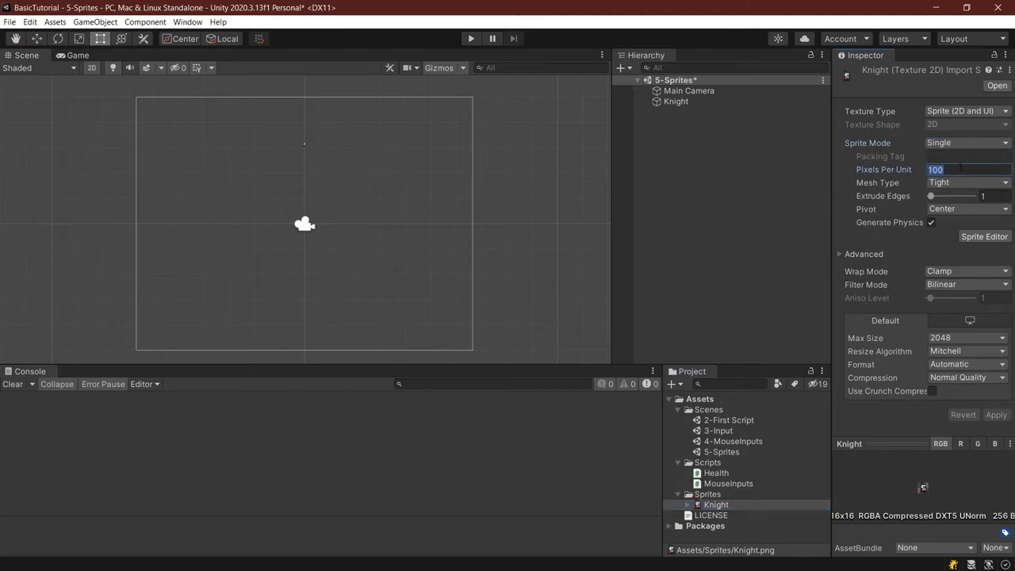
type("16")
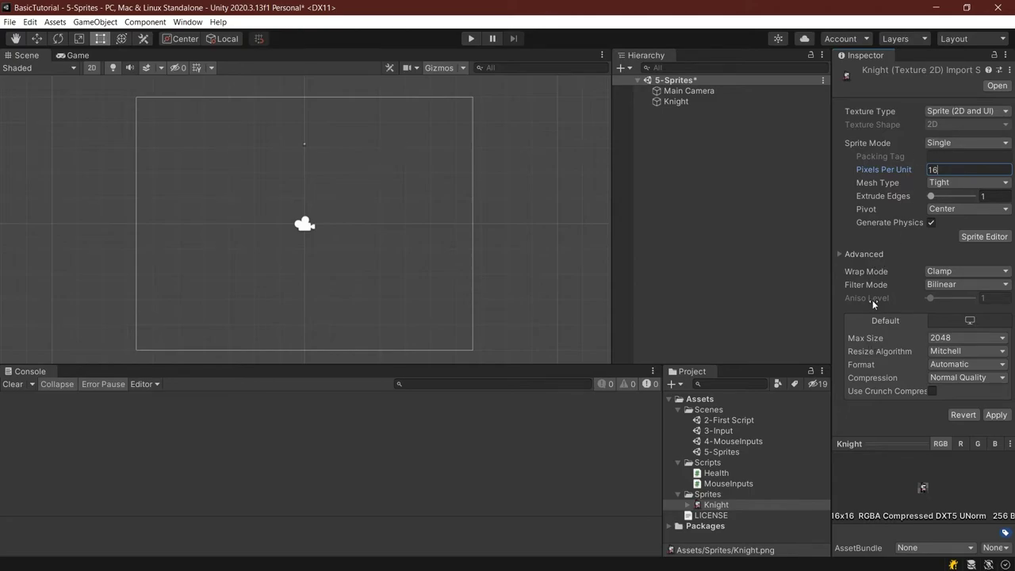
Set the Knight texture's Filter Mode to Point (no filter), Compression to None and Max Size to 16384, and apply the import settings
left_click(964, 286)
left_click(951, 295)
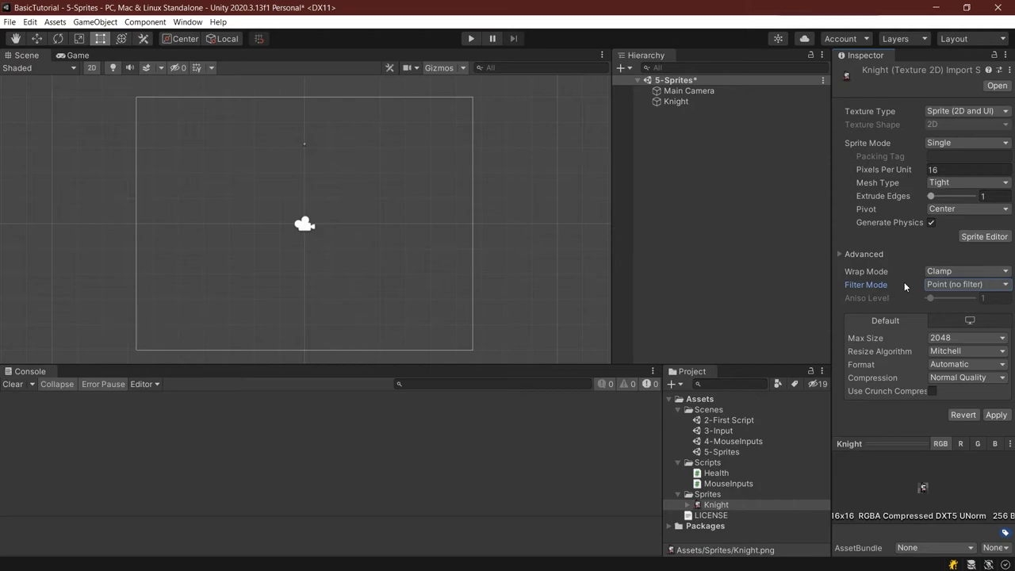
left_click(954, 379)
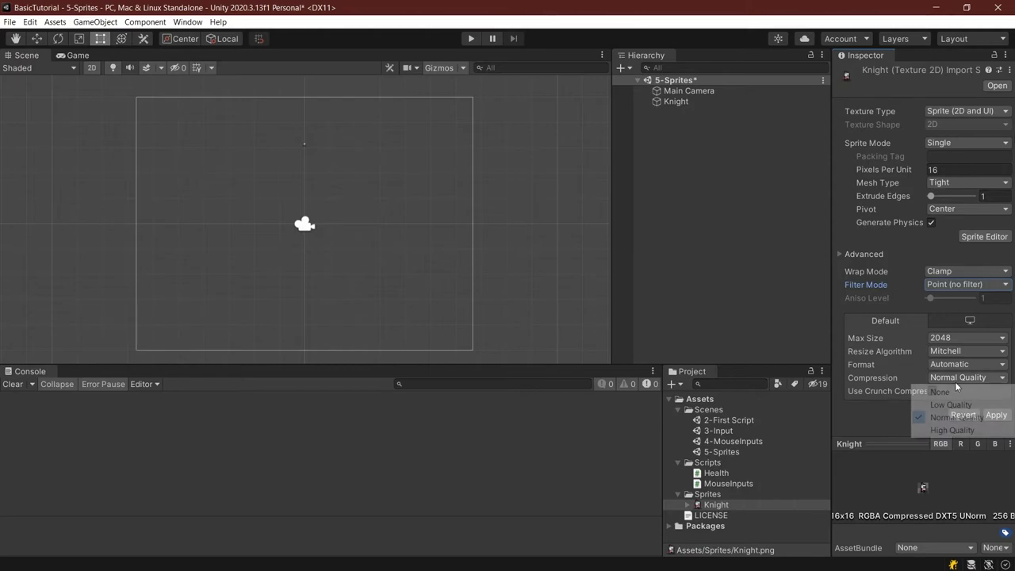
left_click(956, 389)
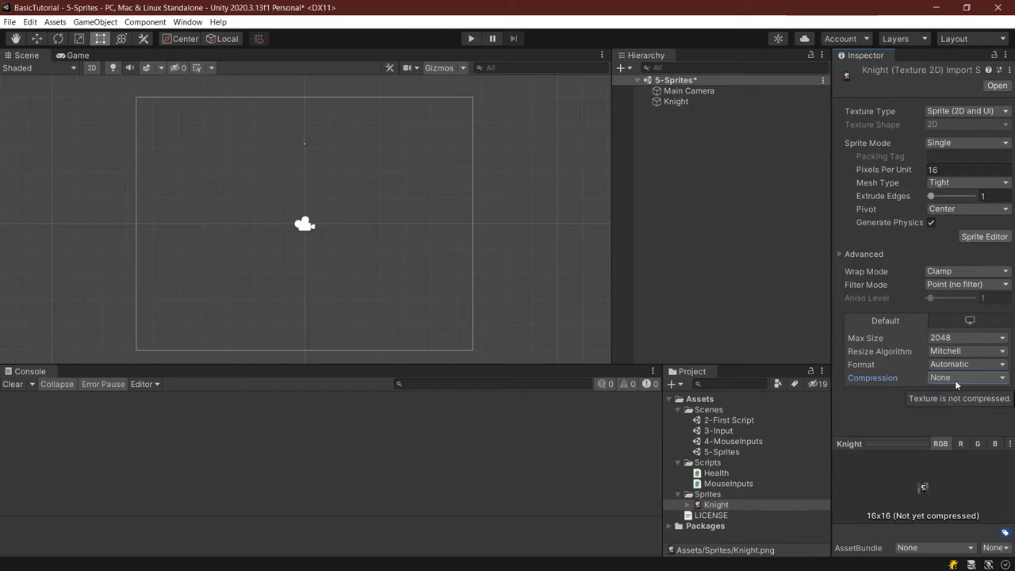
left_click(947, 338)
left_click(944, 467)
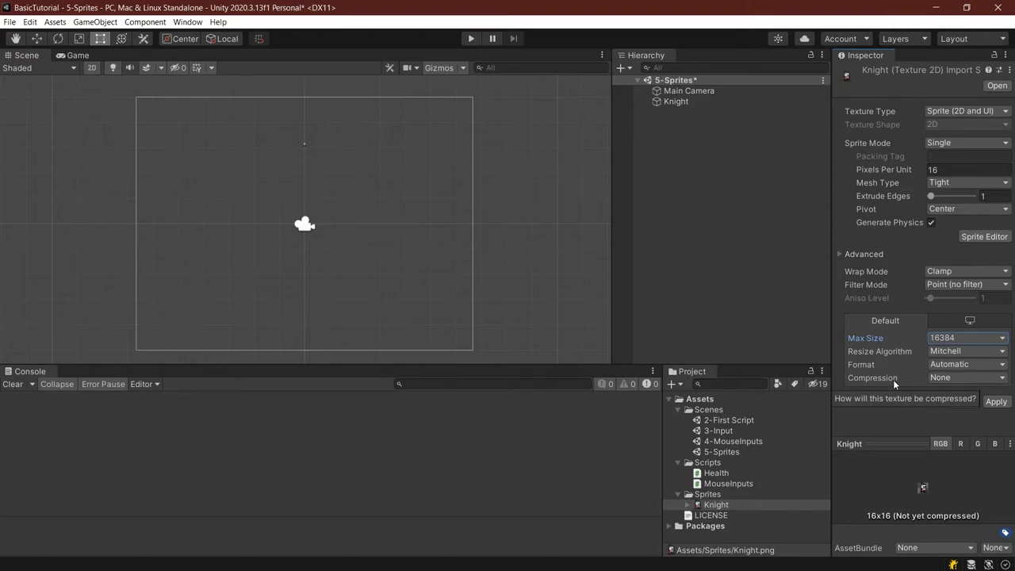
left_click(997, 401)
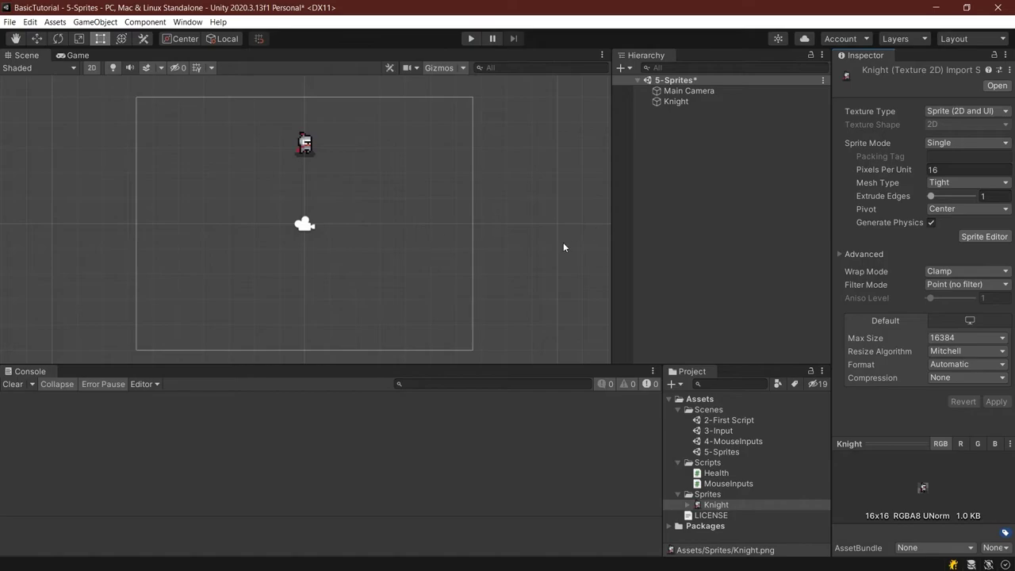
Apply the Bilinear filter mode to the Knight texture for comparison and restore Point (no filter)
scroll(322, 167, "up", 5)
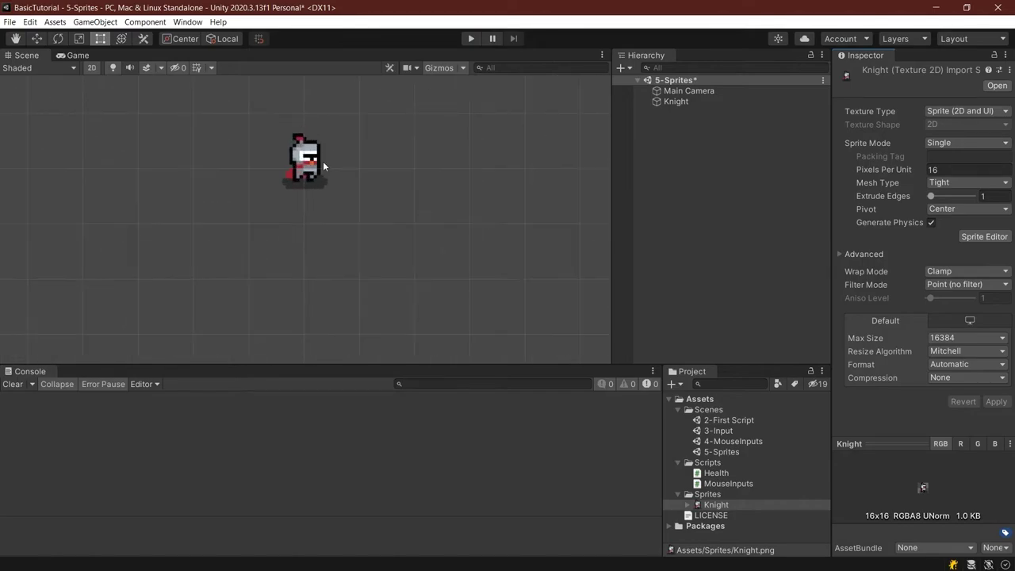
left_click(943, 286)
left_click(939, 309)
left_click(996, 402)
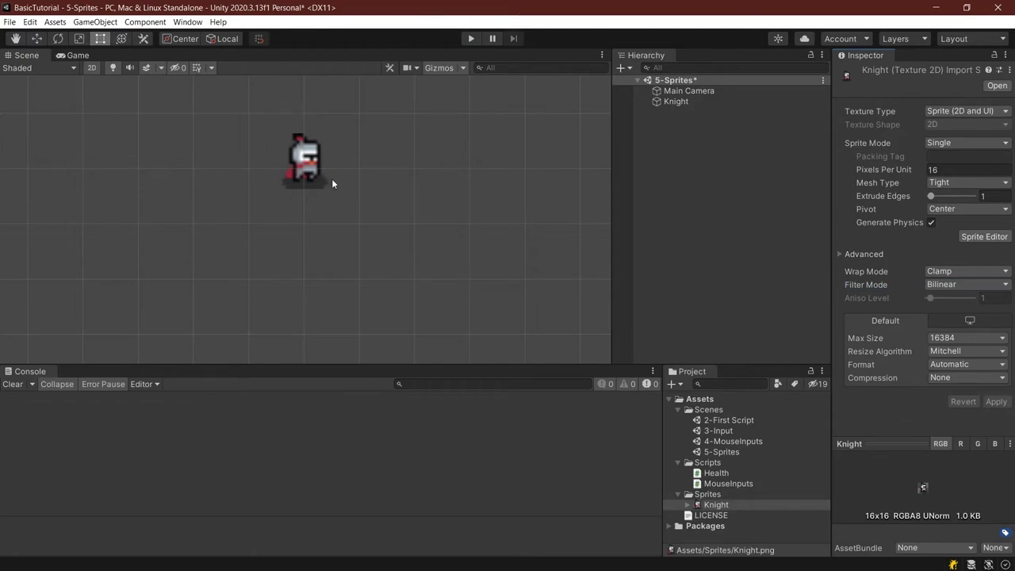
left_click(948, 284)
left_click(954, 296)
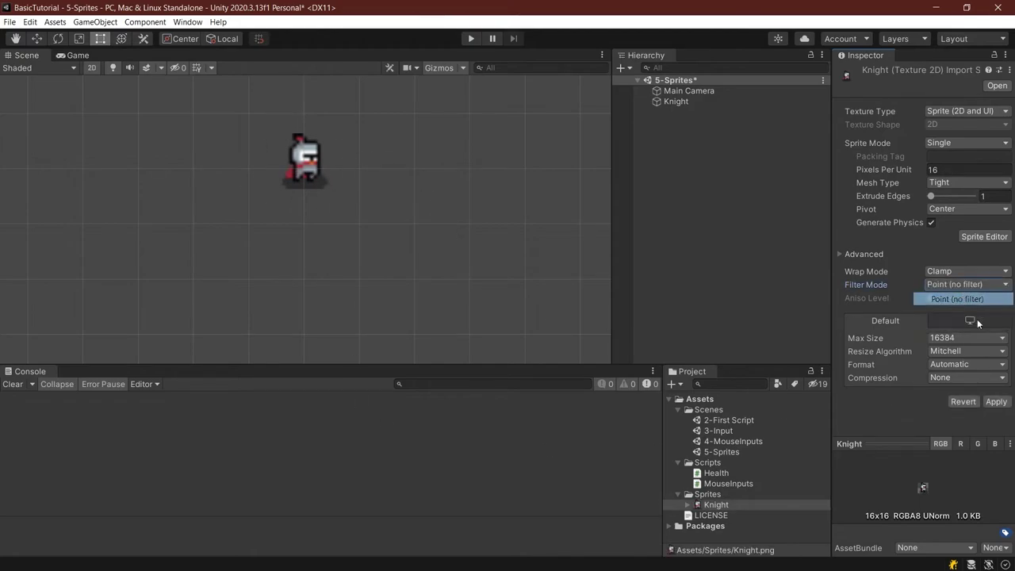
left_click(996, 402)
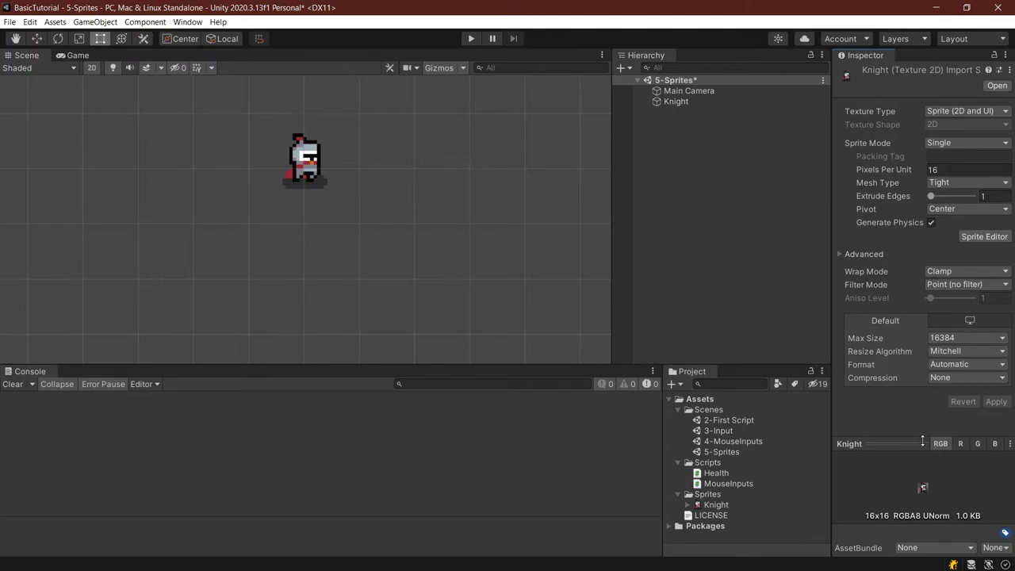
Try Low Quality and High Quality compression on the Knight texture and return it to None
left_click(967, 377)
left_click(951, 404)
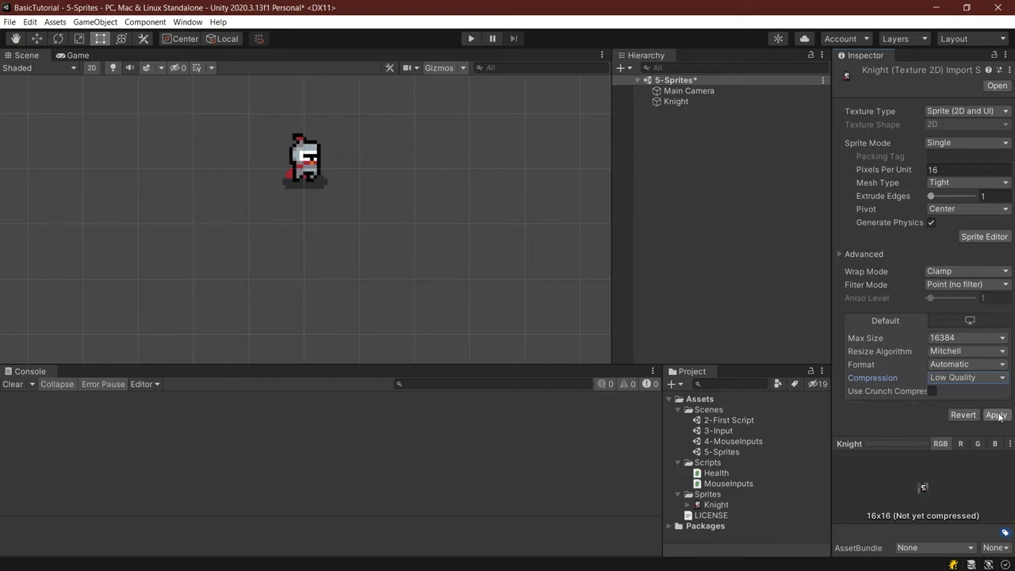
left_click(995, 415)
left_click(947, 377)
left_click(953, 430)
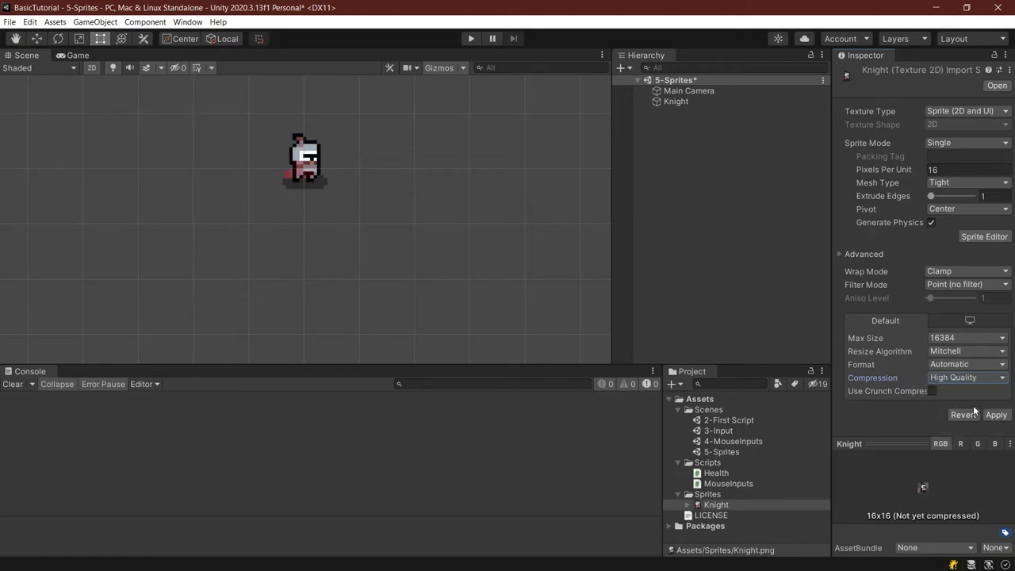
left_click(995, 415)
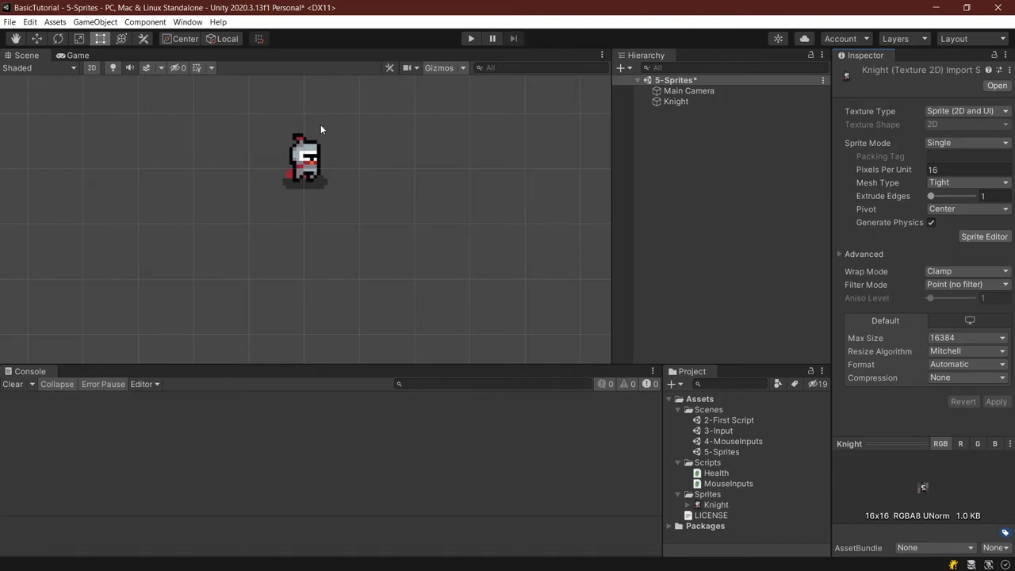
Select the Knight object, save the scene and locate the sprite asset its Sprite Renderer uses
scroll(320, 131, "down", 4)
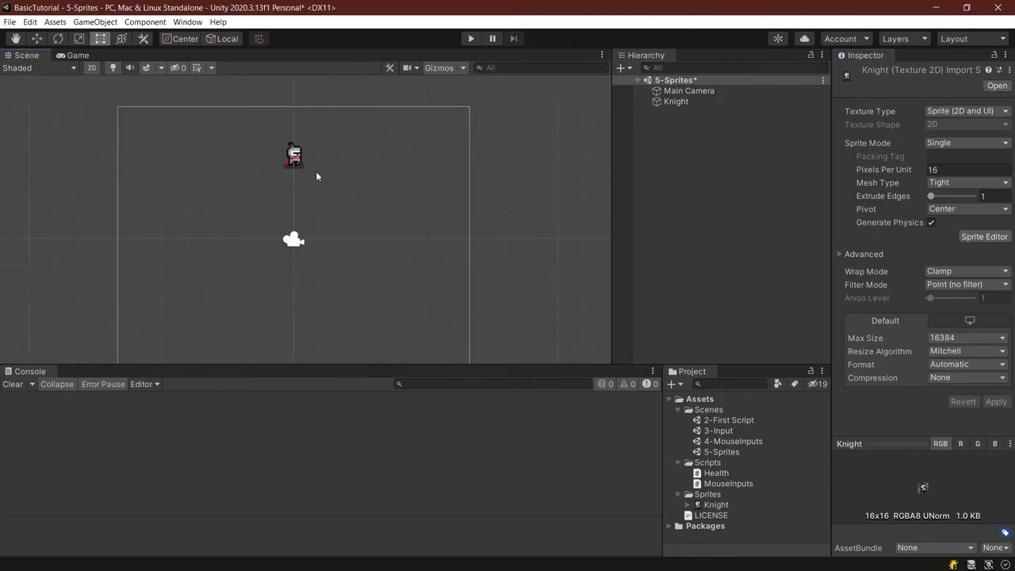
left_click(675, 102)
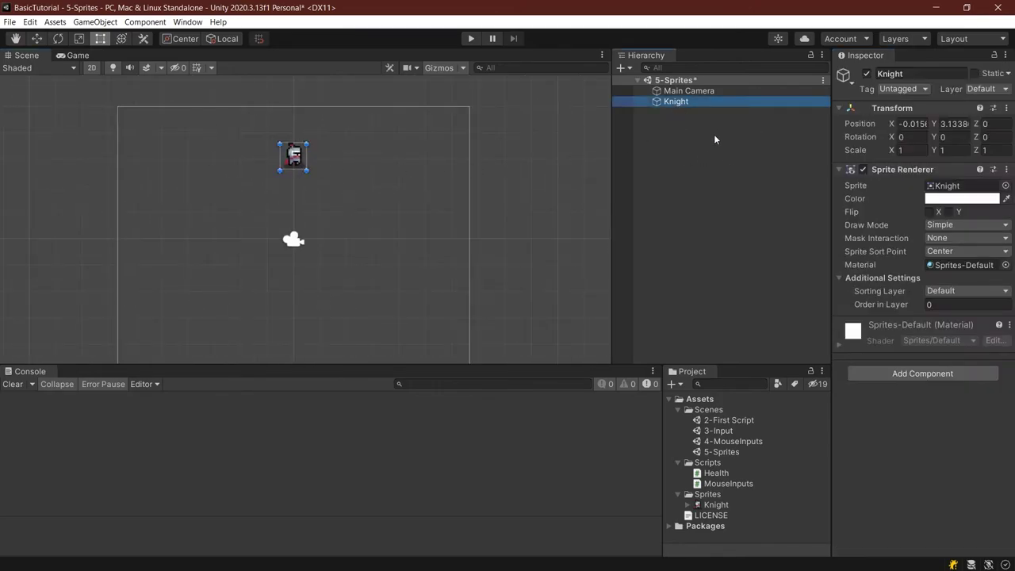
key("ctrl+s")
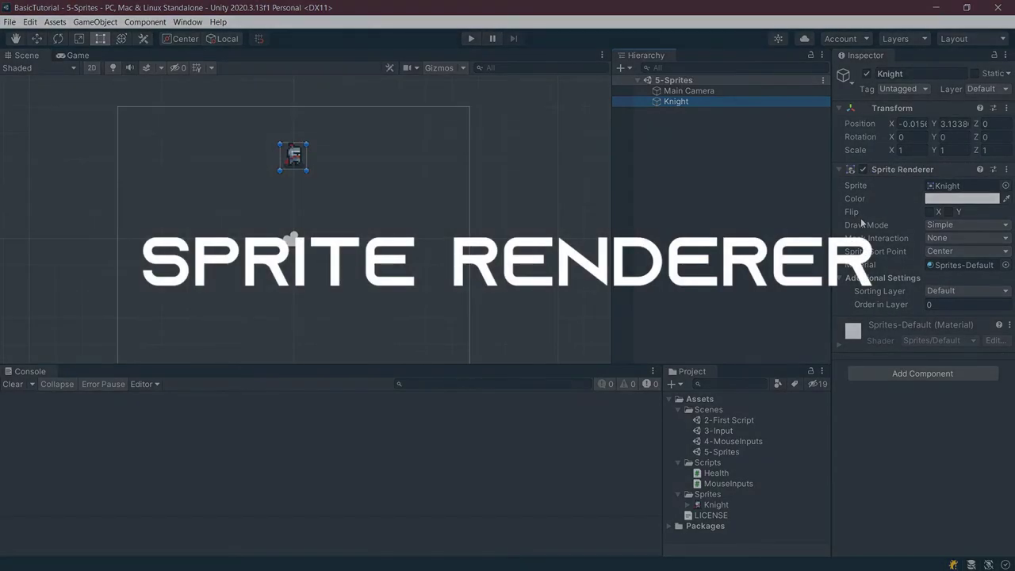
left_click(955, 185)
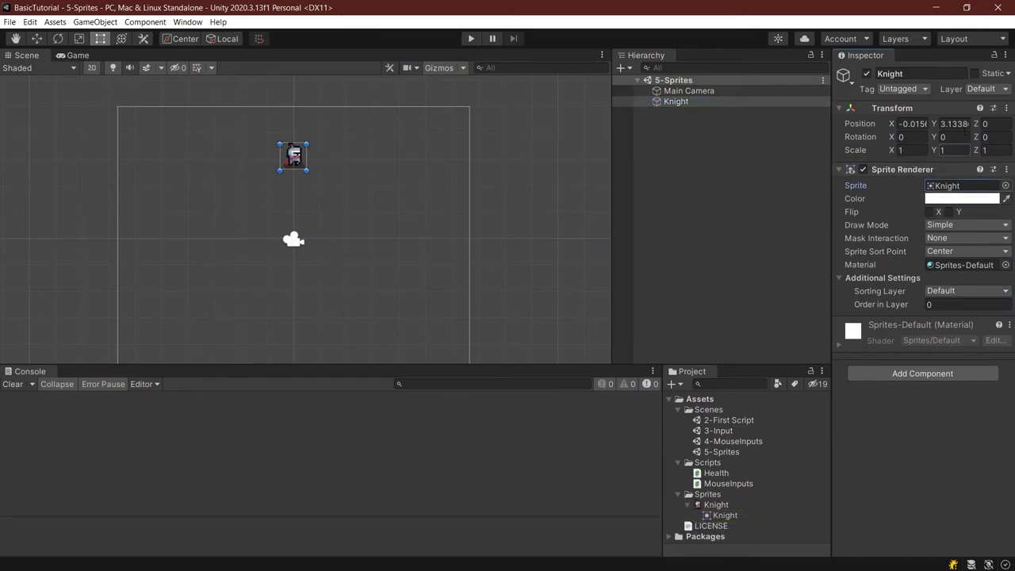
Try tinting the Knight's Sprite Renderer blue (5DB5FF) and red (FF5D66), and restore the white colour
left_click(957, 201)
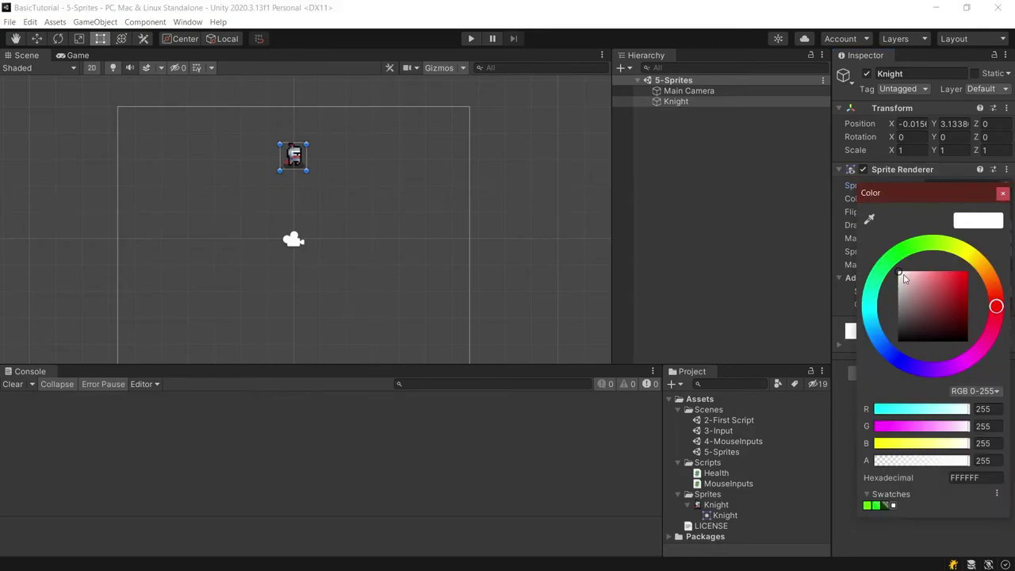
left_click_drag(924, 244, 886, 254)
mouse_move(932, 290)
left_mouse_down()
mouse_move(919, 278)
mouse_move(950, 276)
left_mouse_up()
left_click_drag(877, 326, 882, 337)
left_click(942, 270)
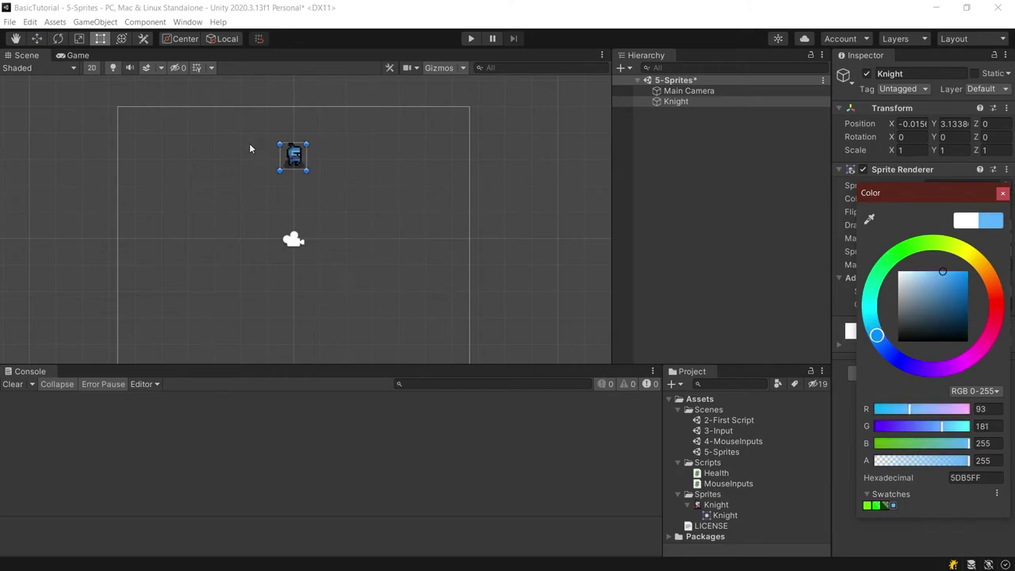
left_click_drag(967, 362, 996, 310)
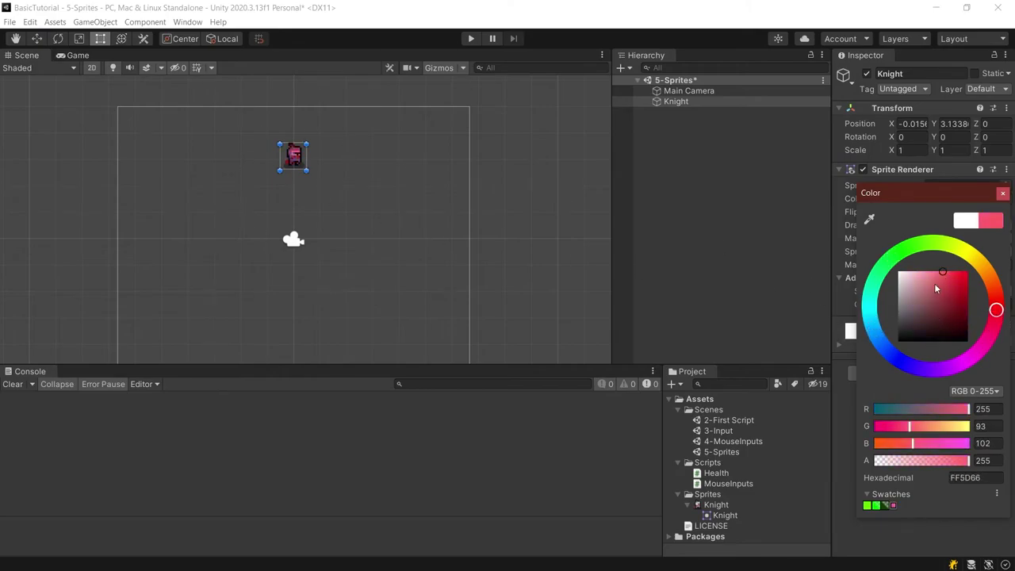
mouse_move(936, 288)
left_mouse_down()
mouse_move(953, 272)
mouse_move(898, 271)
left_mouse_up()
left_click(1002, 193)
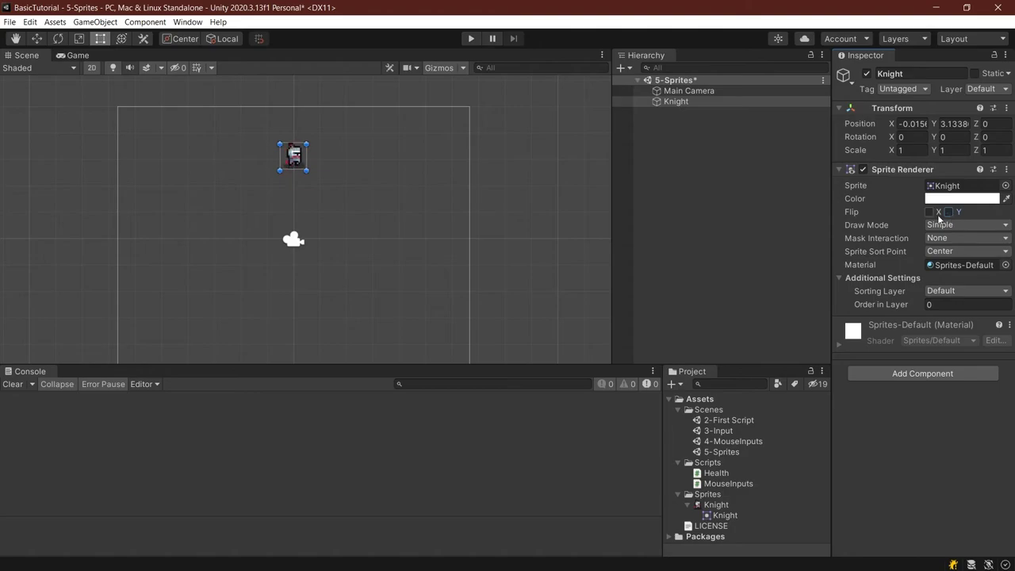
Try the X flip option of the Knight's Sprite Renderer and save the scene
left_click(931, 211)
scroll(329, 149, "up", 2)
left_click(749, 141)
key("ctrl+s")
Duplicate the Knight object and place the copy overlapping the original at X 0.31, Y 2.91
left_click(681, 101)
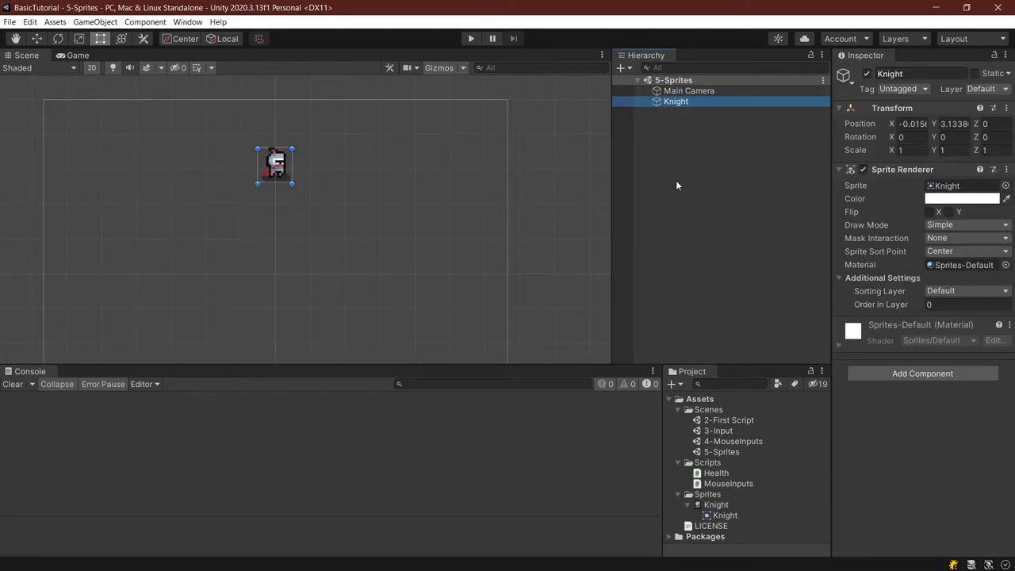
key("ctrl+d")
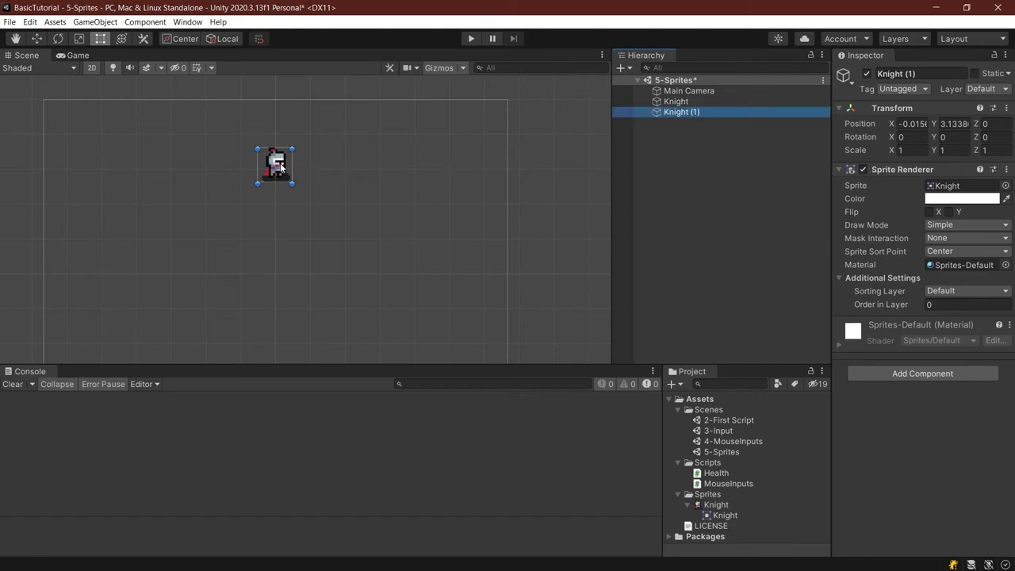
left_click_drag(280, 163, 298, 180)
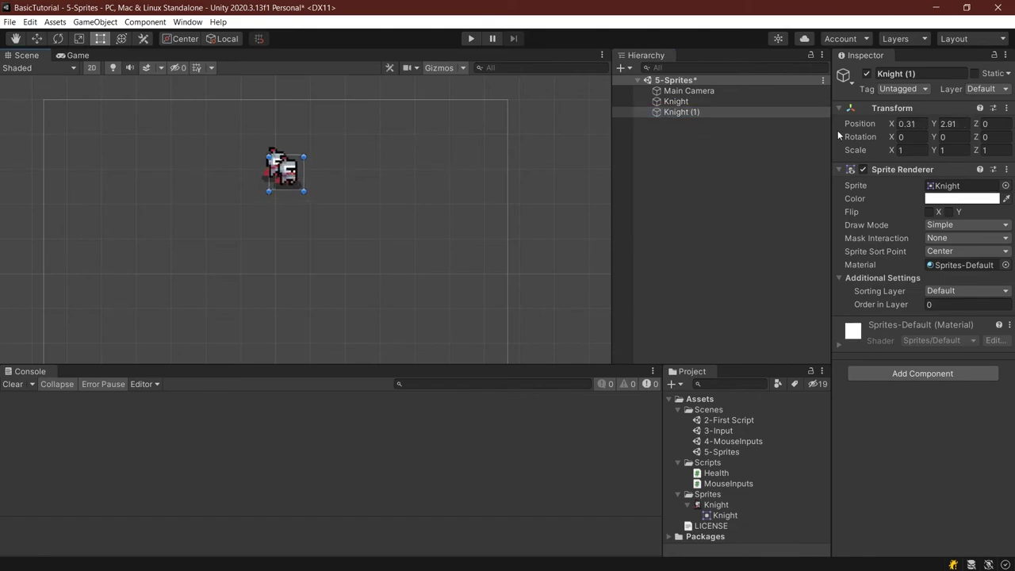
scroll(239, 161, "up", 3)
left_click(693, 116)
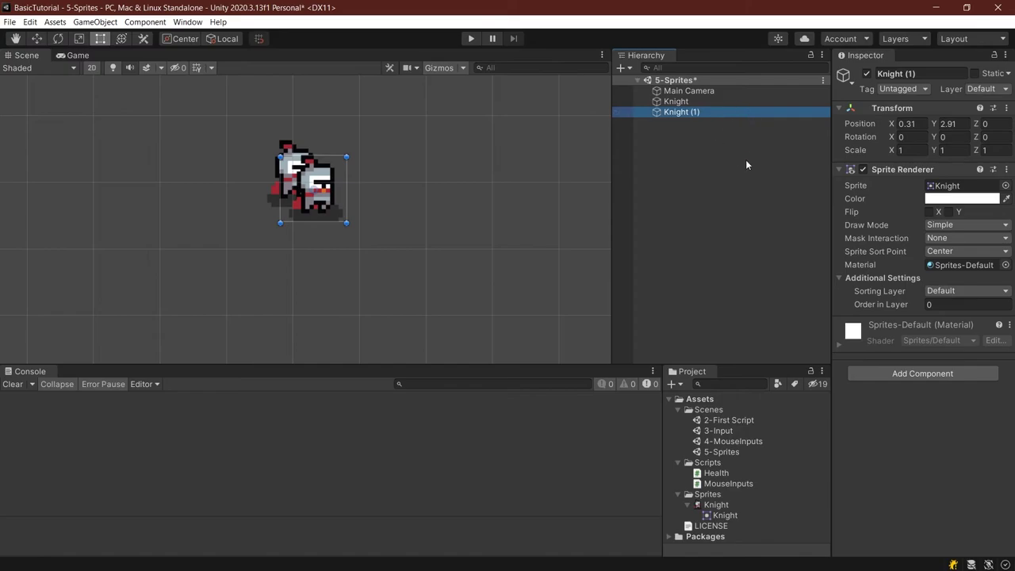
Try Order in Layer values of -4 and 3 on the duplicated knight and return it to 0
left_click(745, 160)
left_click(679, 112)
left_click(700, 104)
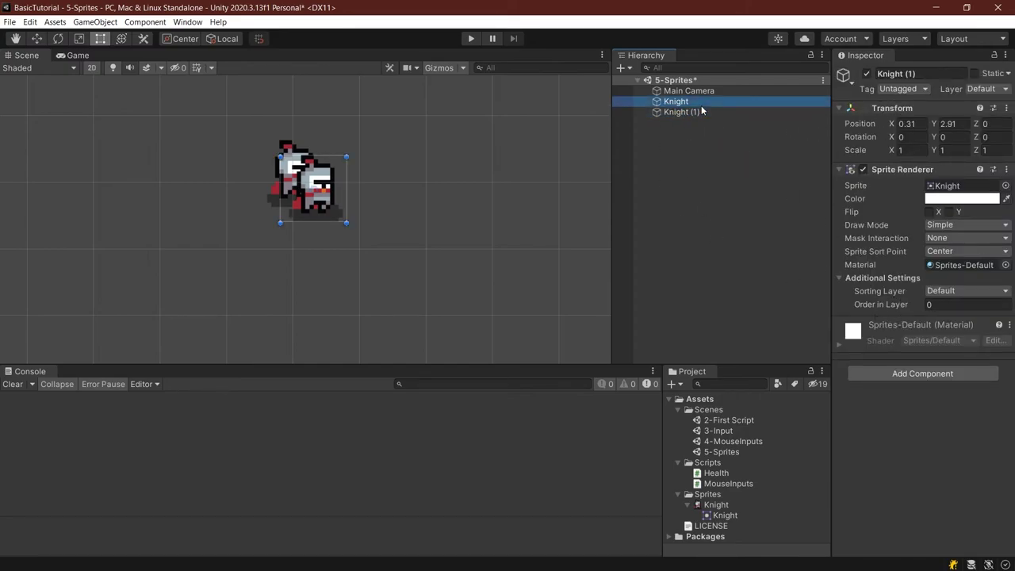
left_click(706, 112)
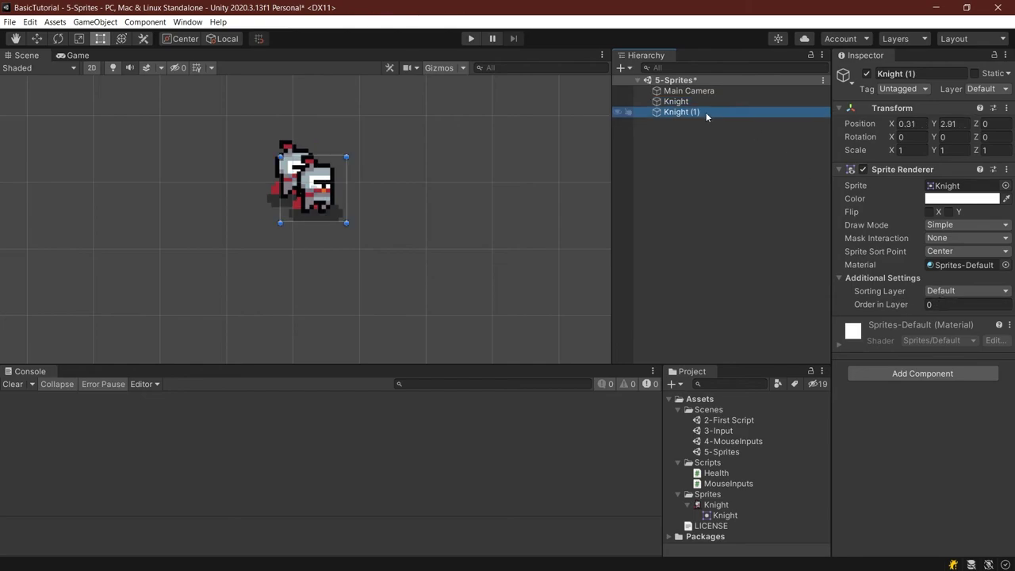
left_click_drag(893, 302, 881, 302)
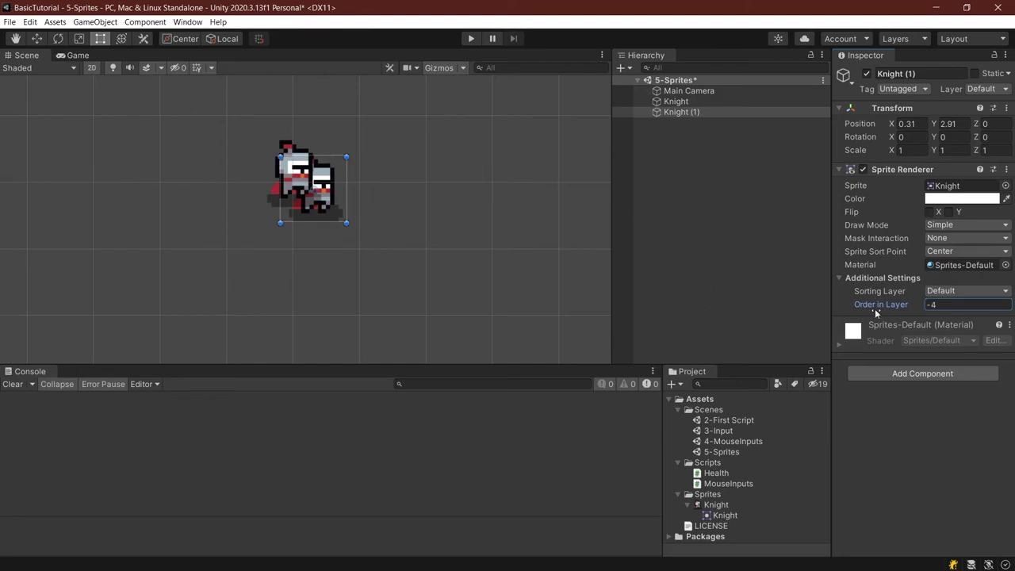
mouse_move(874, 309)
left_mouse_down()
mouse_move(864, 304)
mouse_move(879, 305)
left_mouse_up()
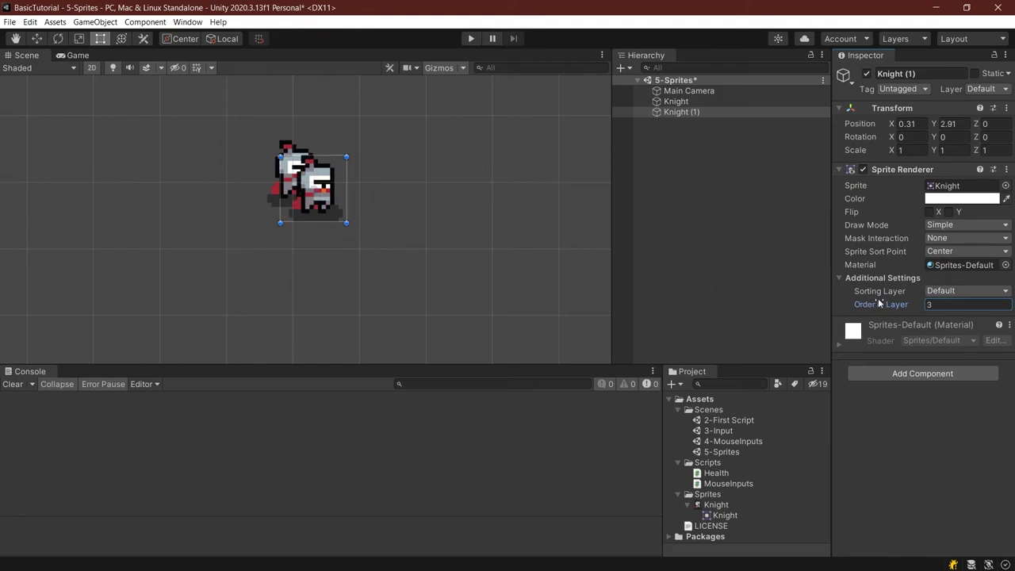
left_click(802, 115)
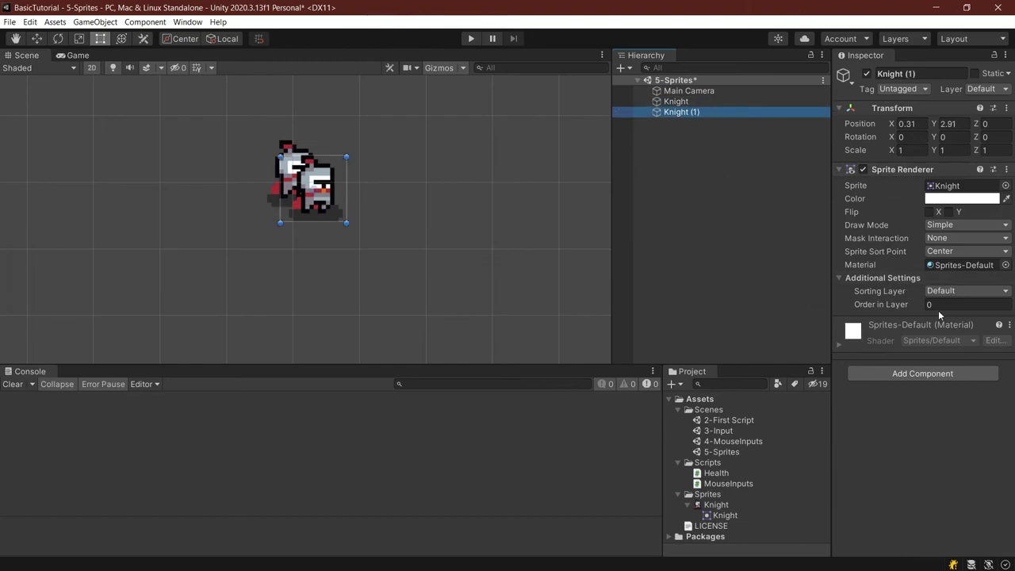
Delete the duplicated knight and set the original Knight's position to X 0, Y 3
key("ctrl+s")
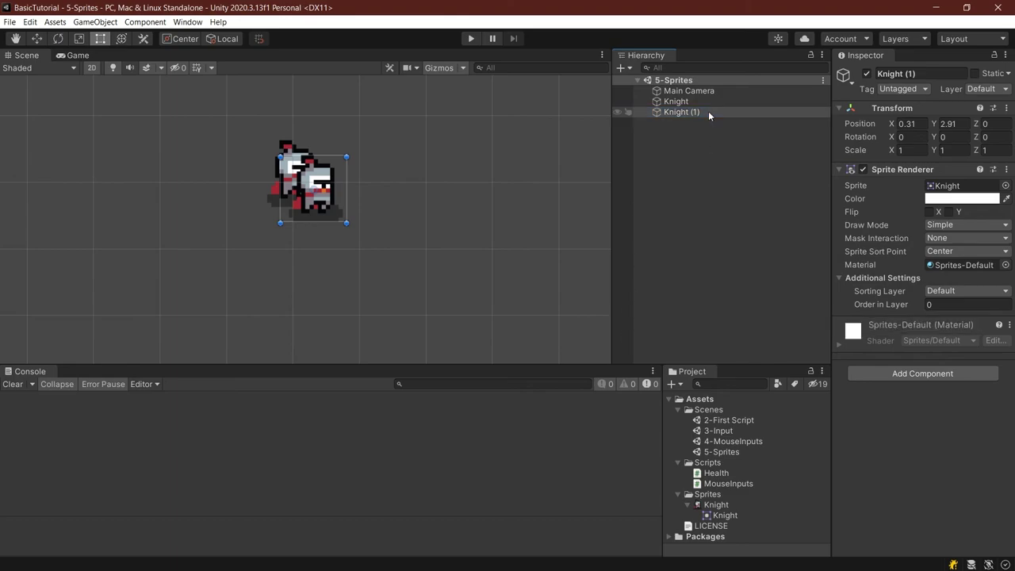
key("Delete")
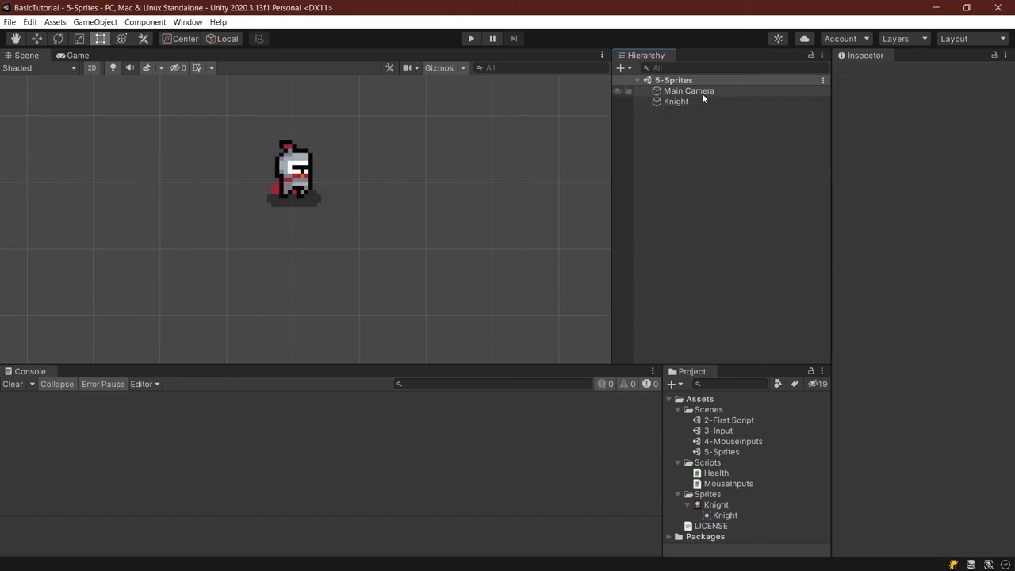
left_click(715, 100)
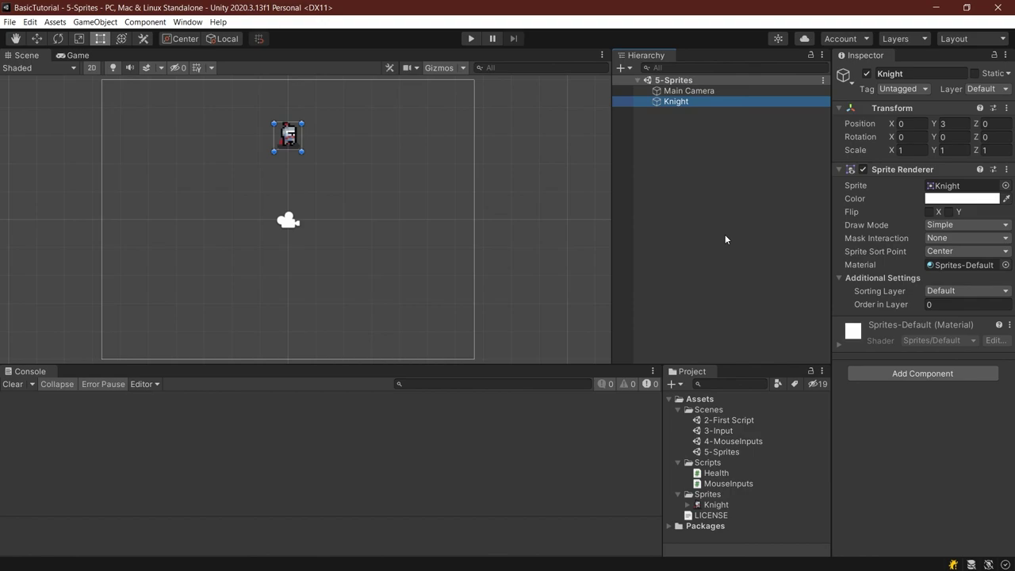
left_click(705, 183)
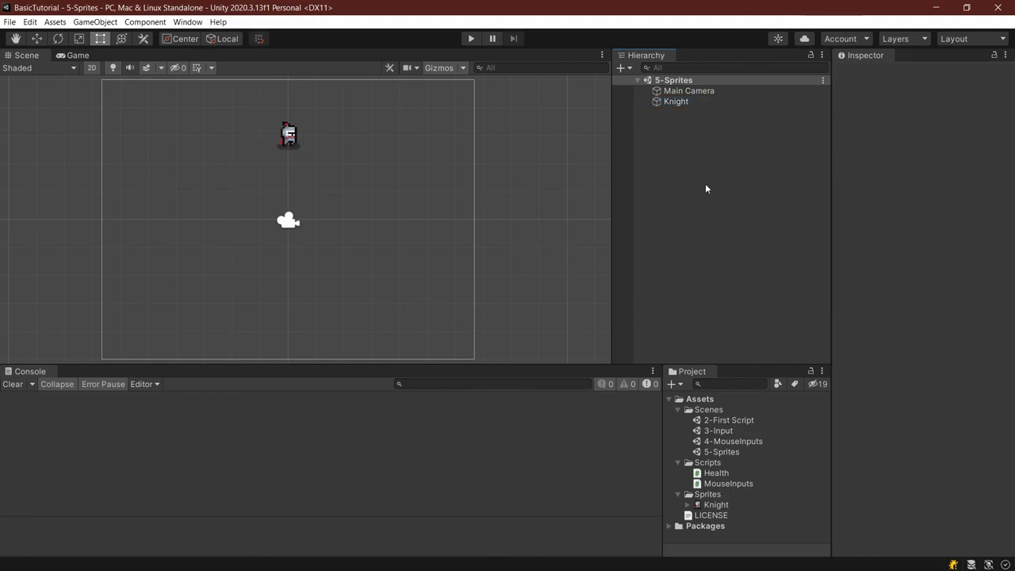